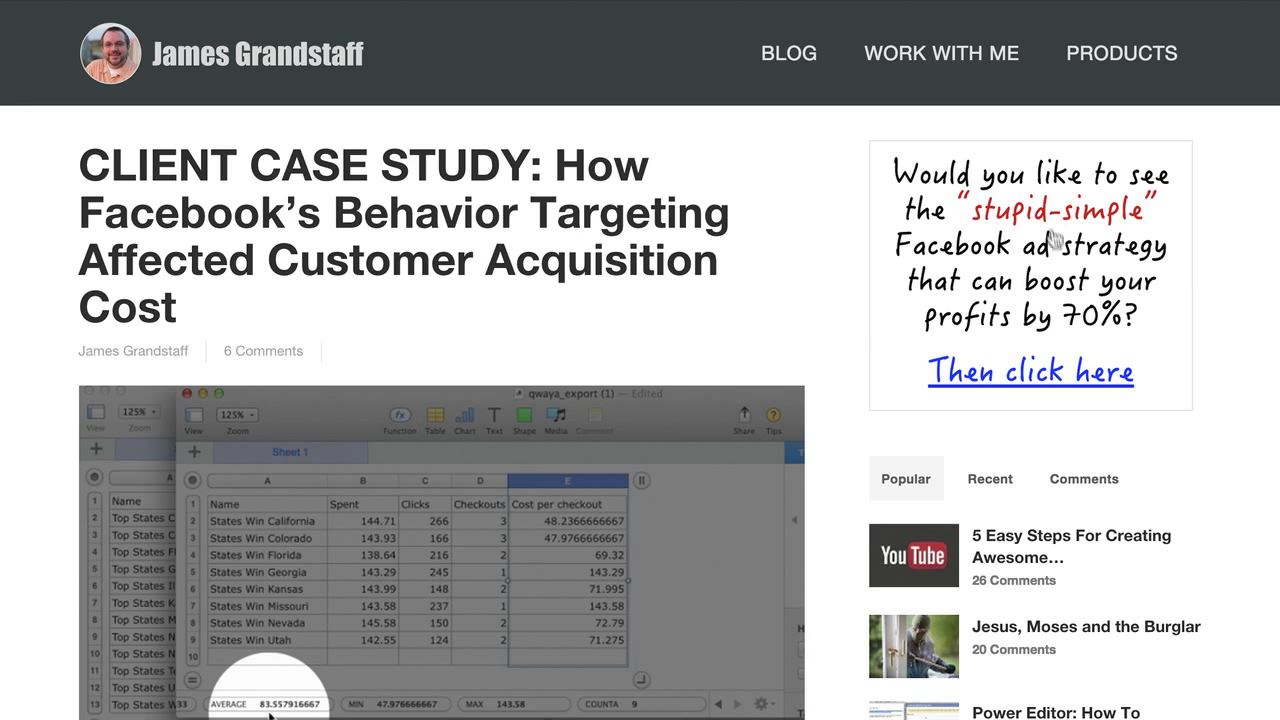
Step: Open the page linked from the sidebar's 'stupid-simple Facebook ad strategy' image
click(1042, 284)
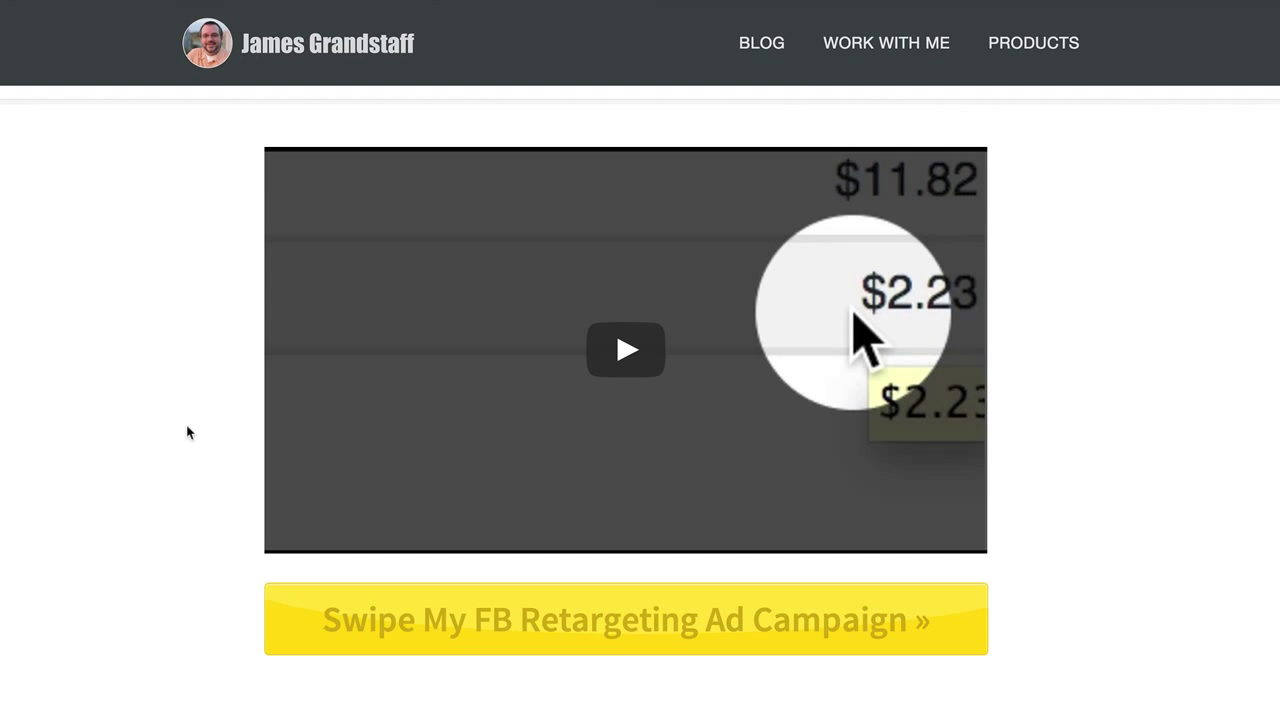
scroll(194, 306, down, 1)
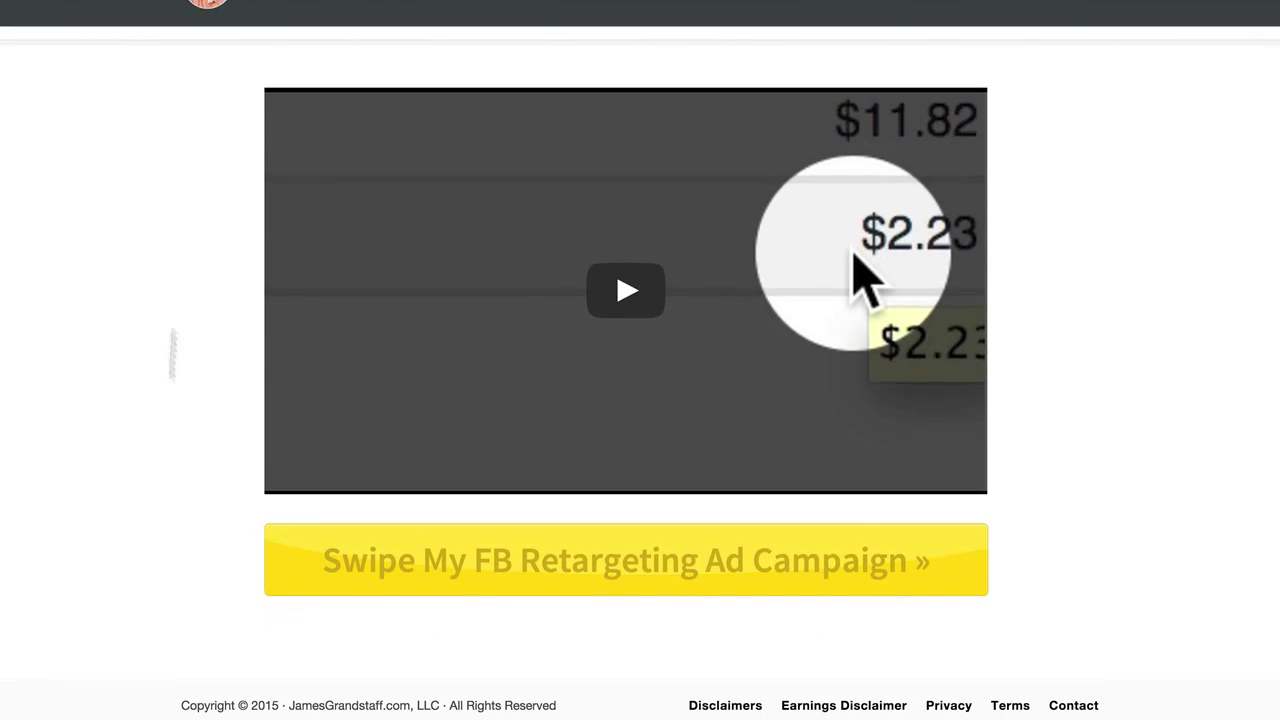
scroll(70, 115, up, 1)
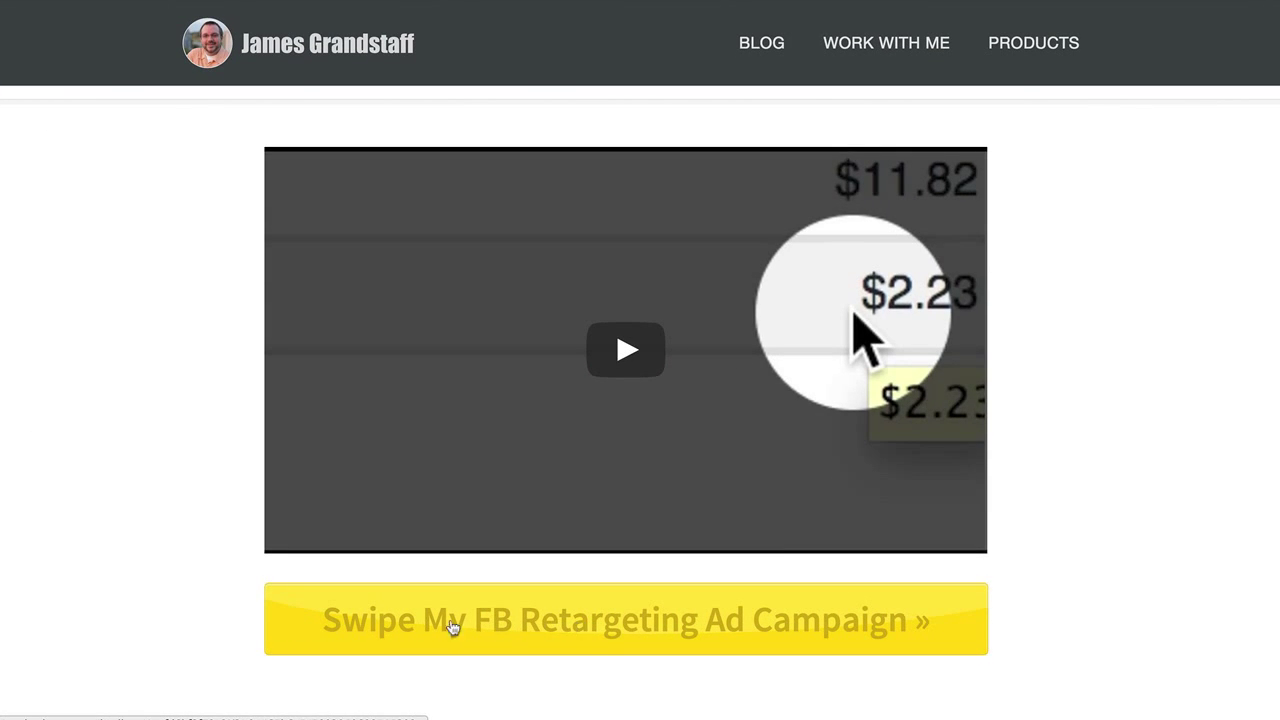
scroll(452, 626, down, 1)
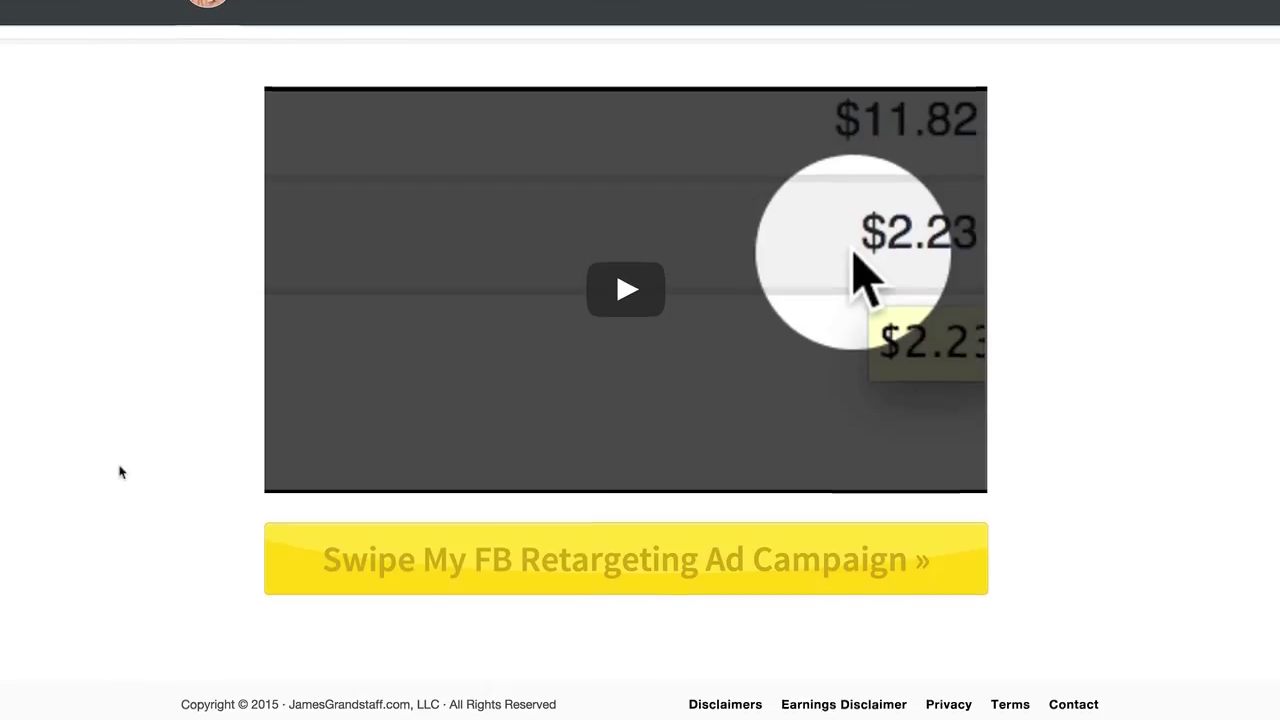
click(630, 567)
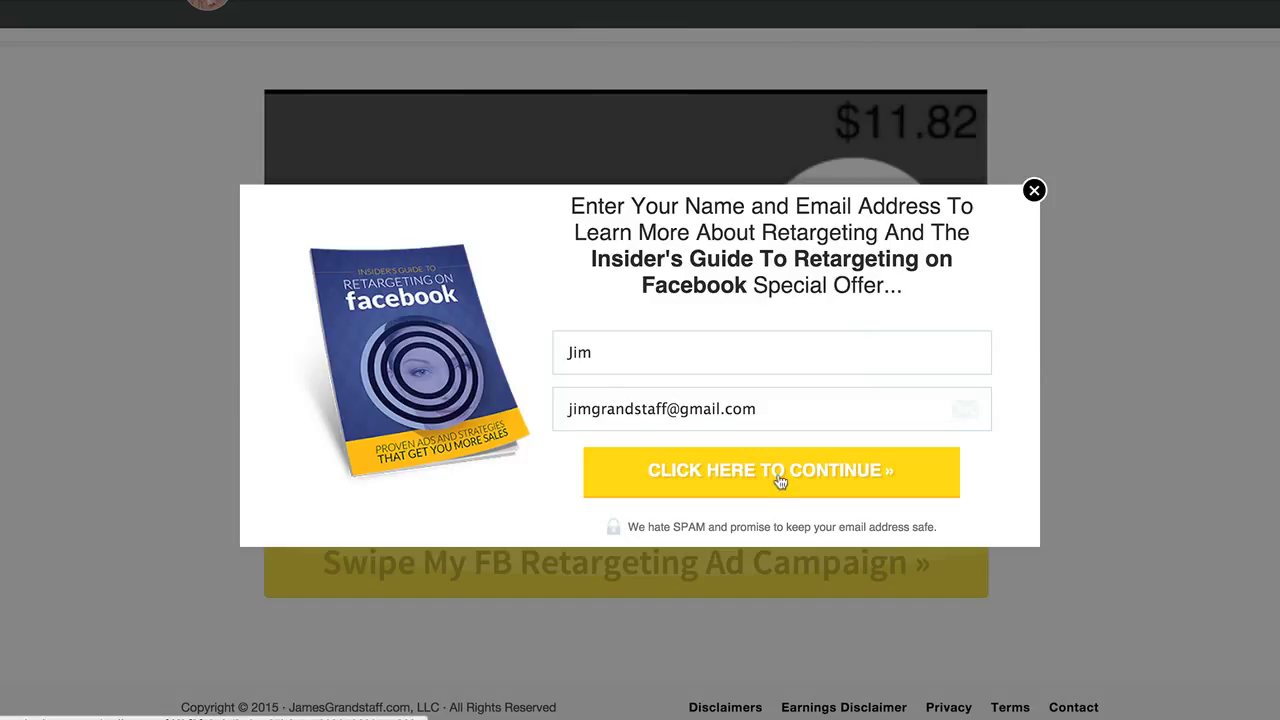
click(1034, 190)
click(658, 560)
click(1035, 191)
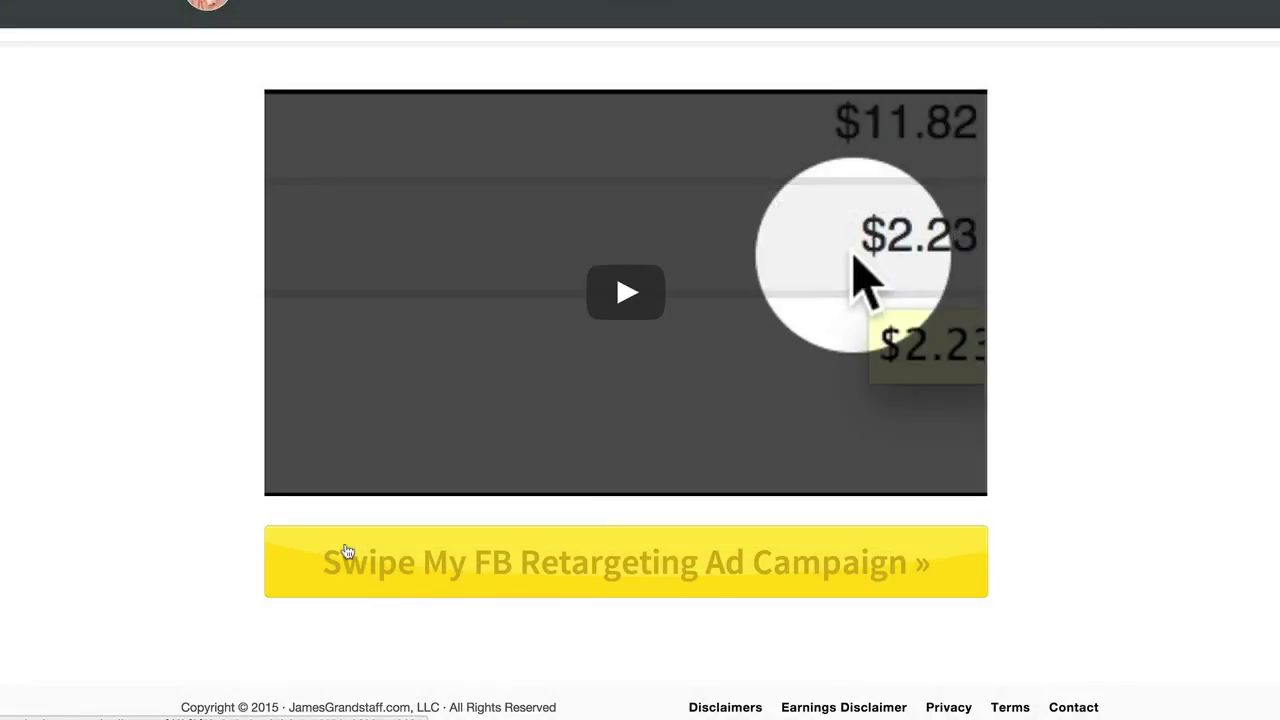
click(636, 570)
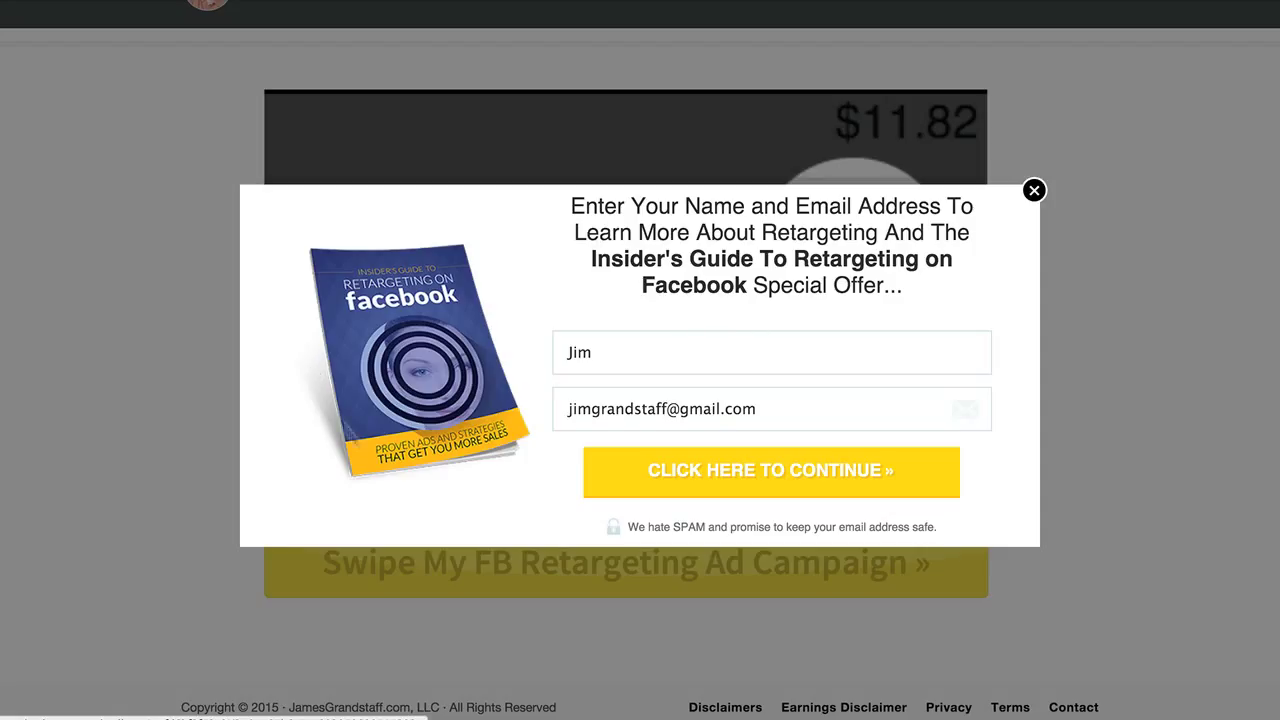
click(1035, 192)
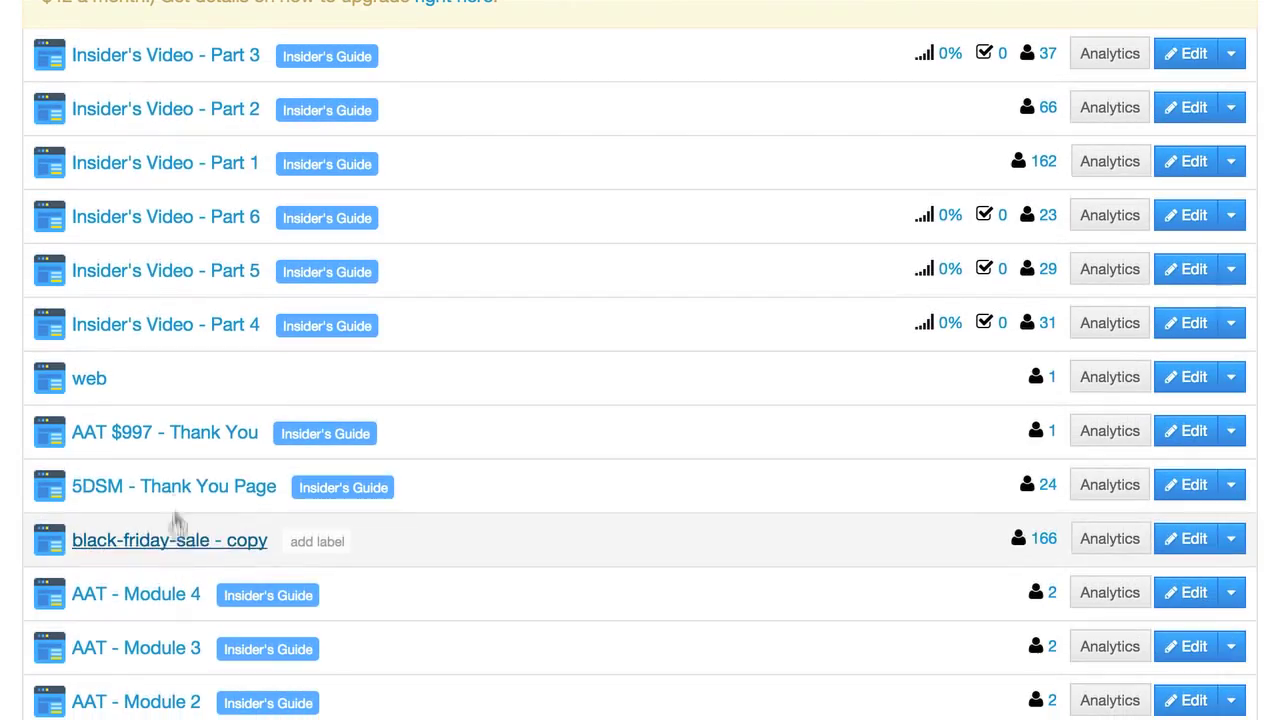
Step: Scroll down the LeadPages list of saved landing pages
scroll(168, 540, down, 5)
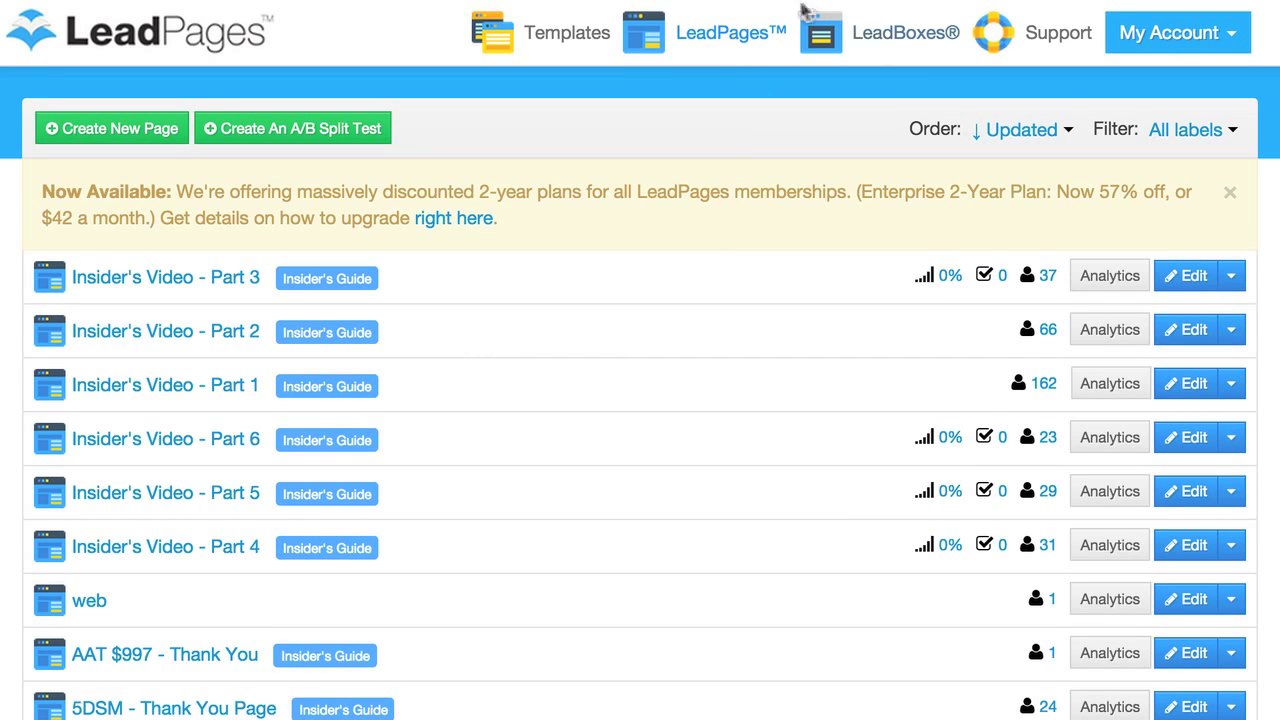
Step: Create a new LeadBox with Education chosen as its industry
click(918, 32)
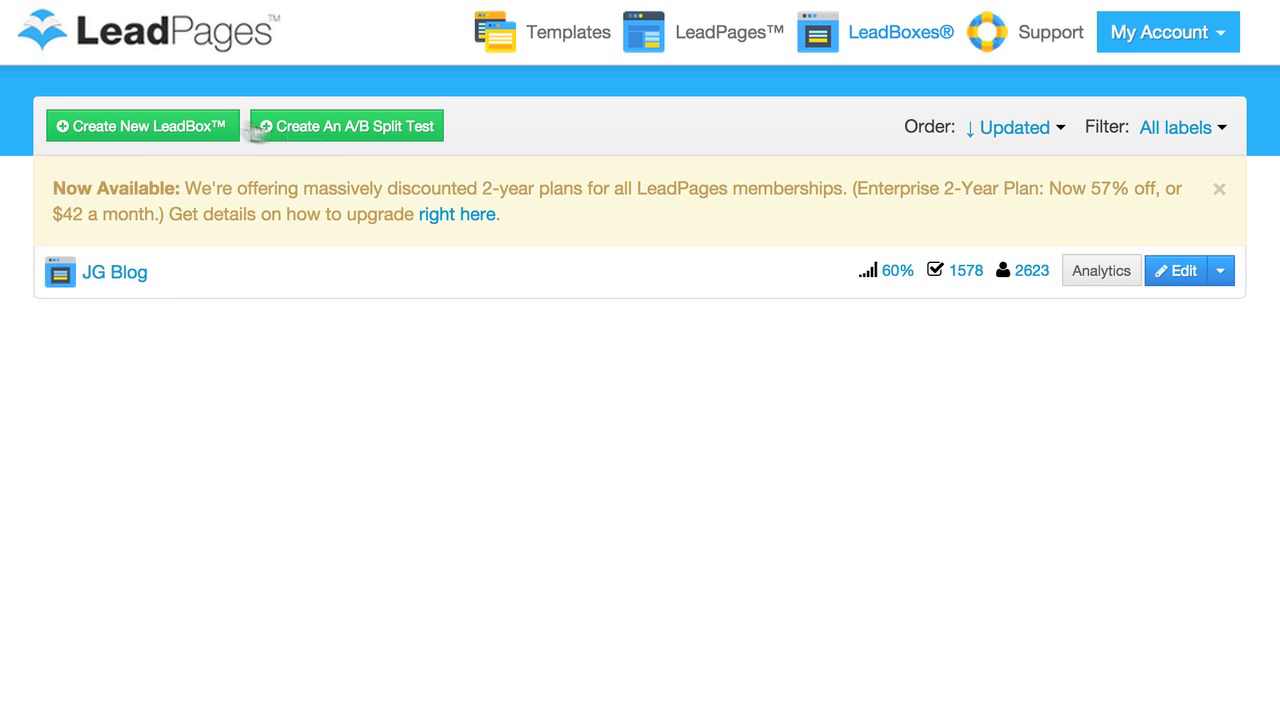
click(130, 126)
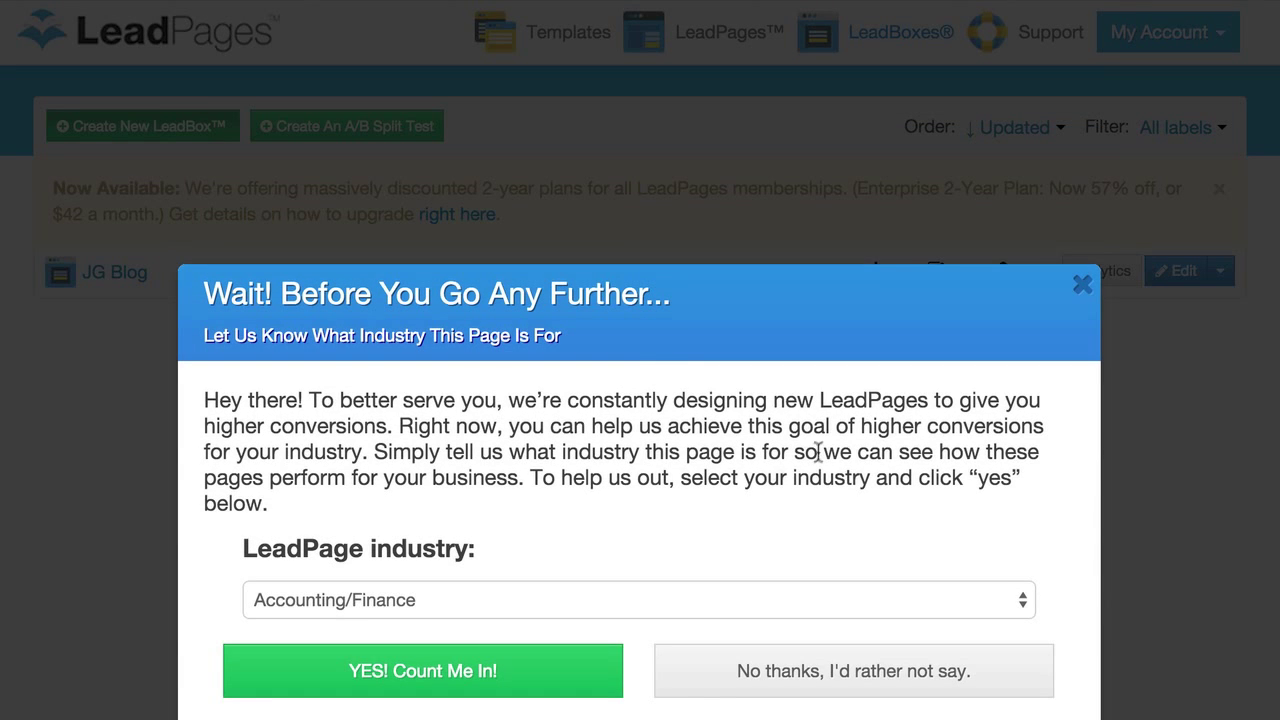
click(419, 605)
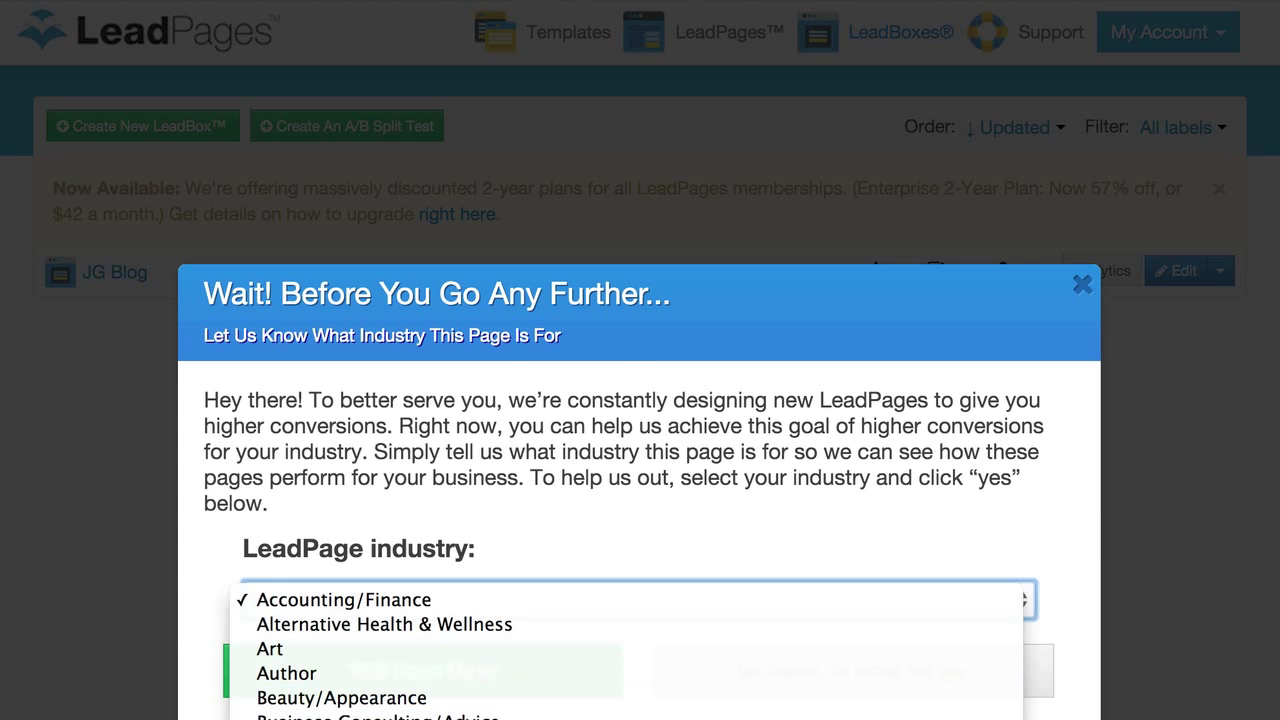
text(edu)
key(Return)
click(480, 674)
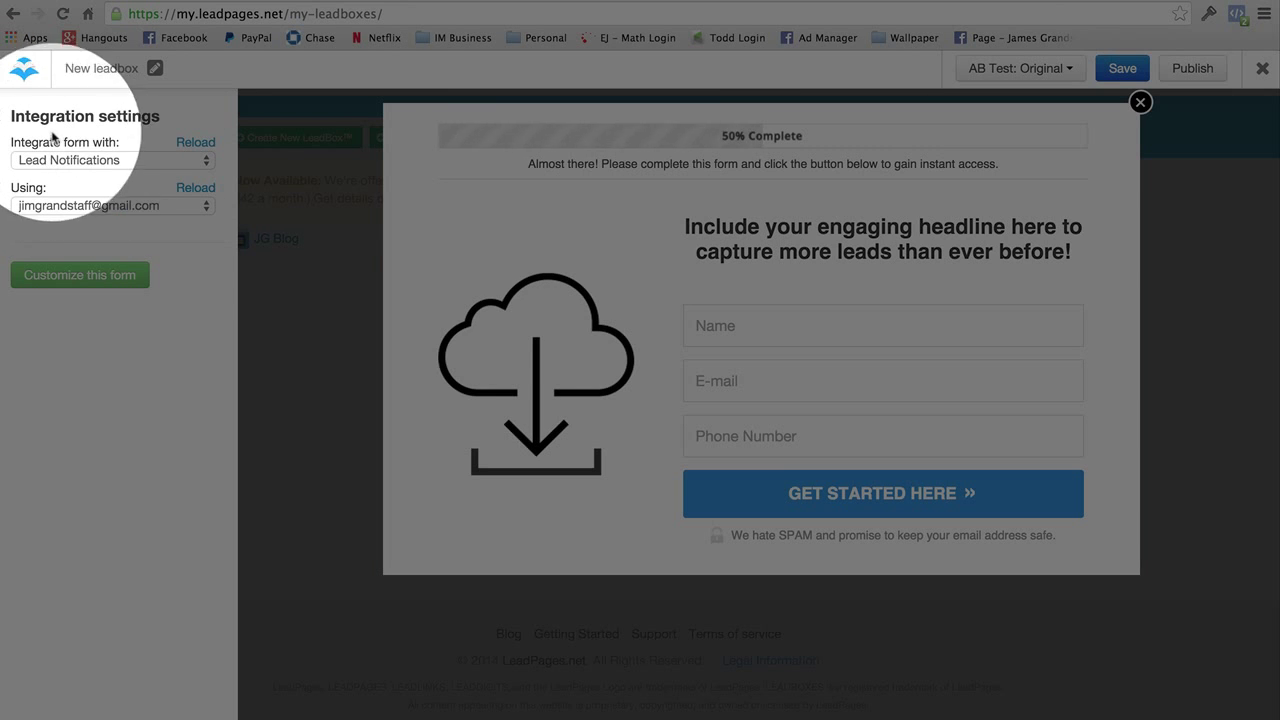
Step: Integrate the LeadBox form with AWeber via HTML Copy / Paste, then go to form customization
click(113, 160)
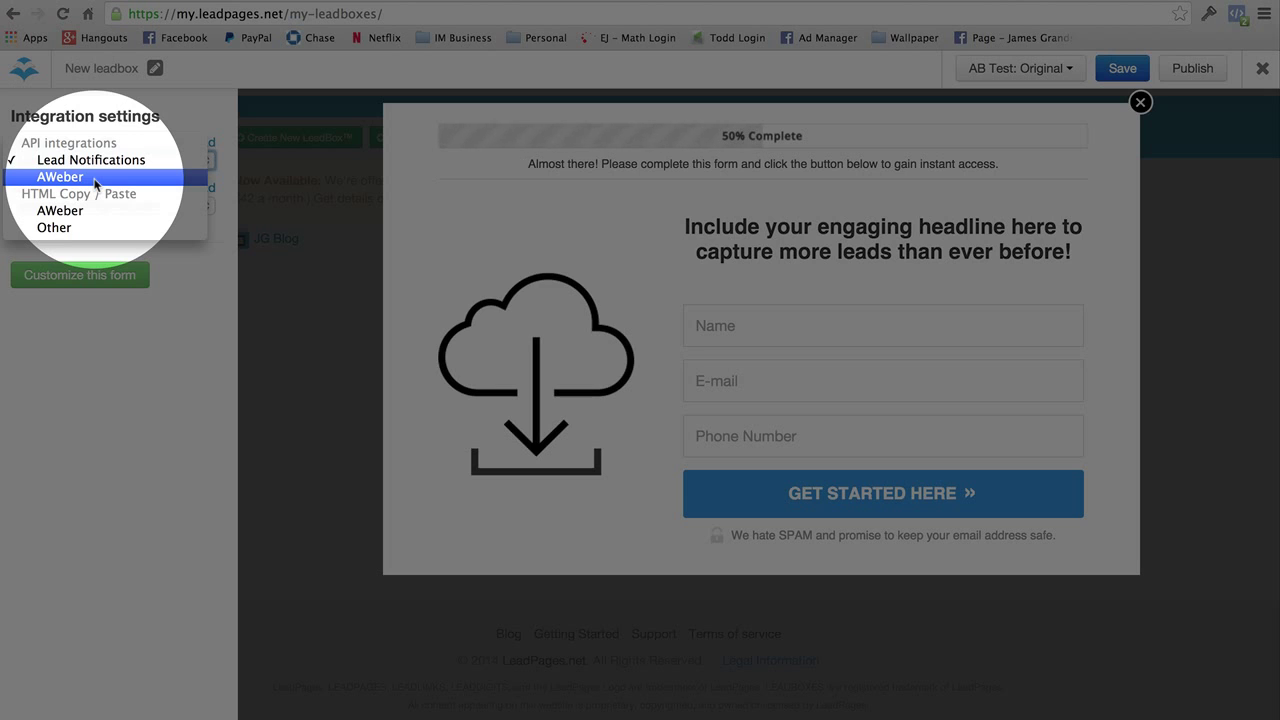
click(96, 184)
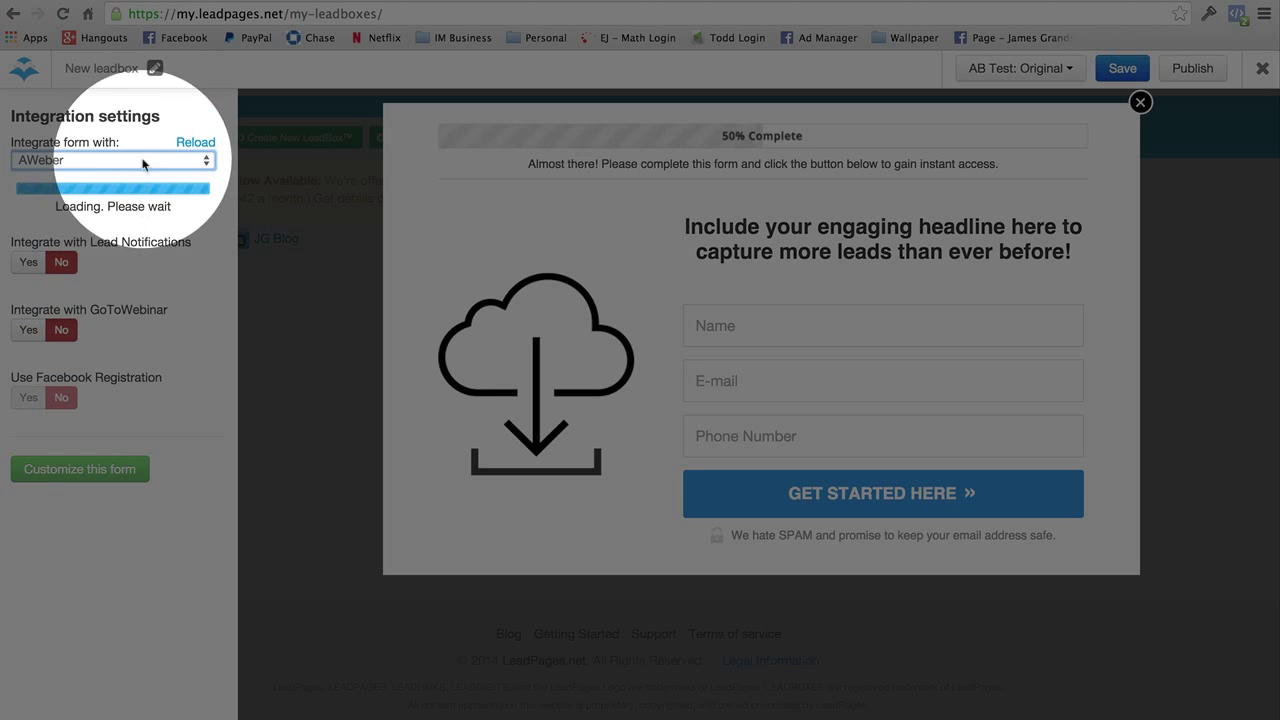
click(143, 161)
click(111, 198)
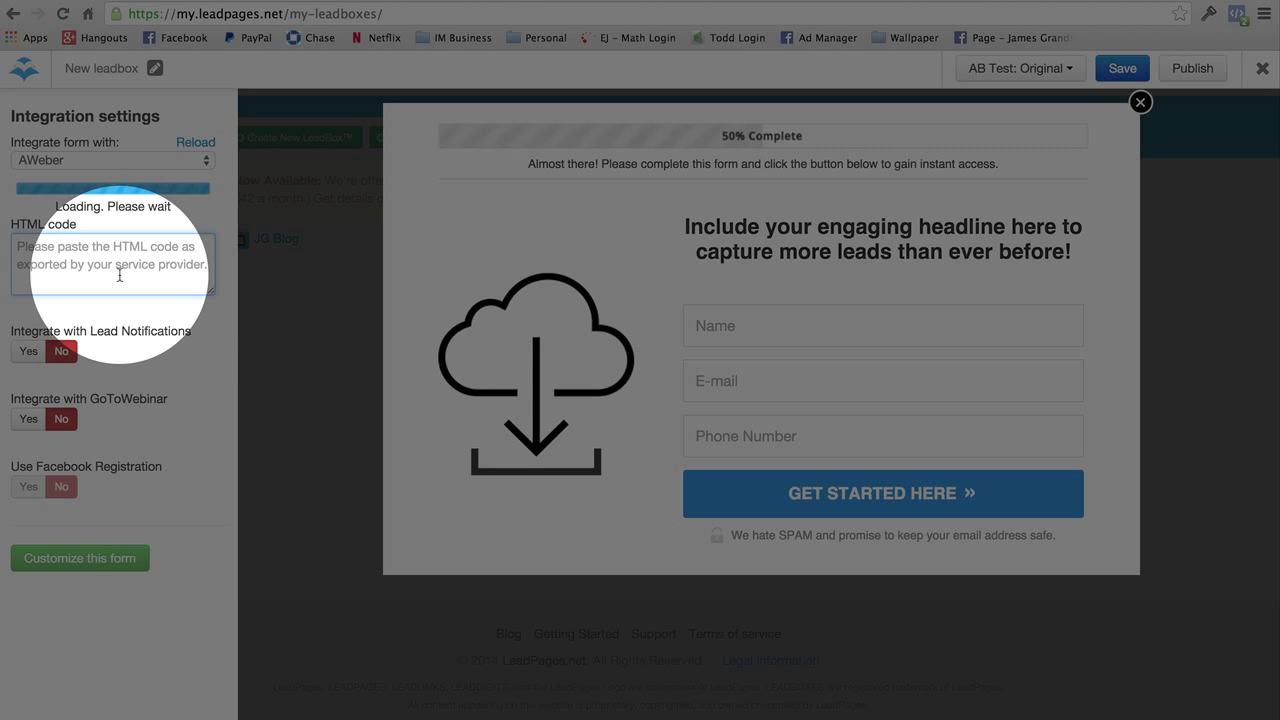
click(109, 566)
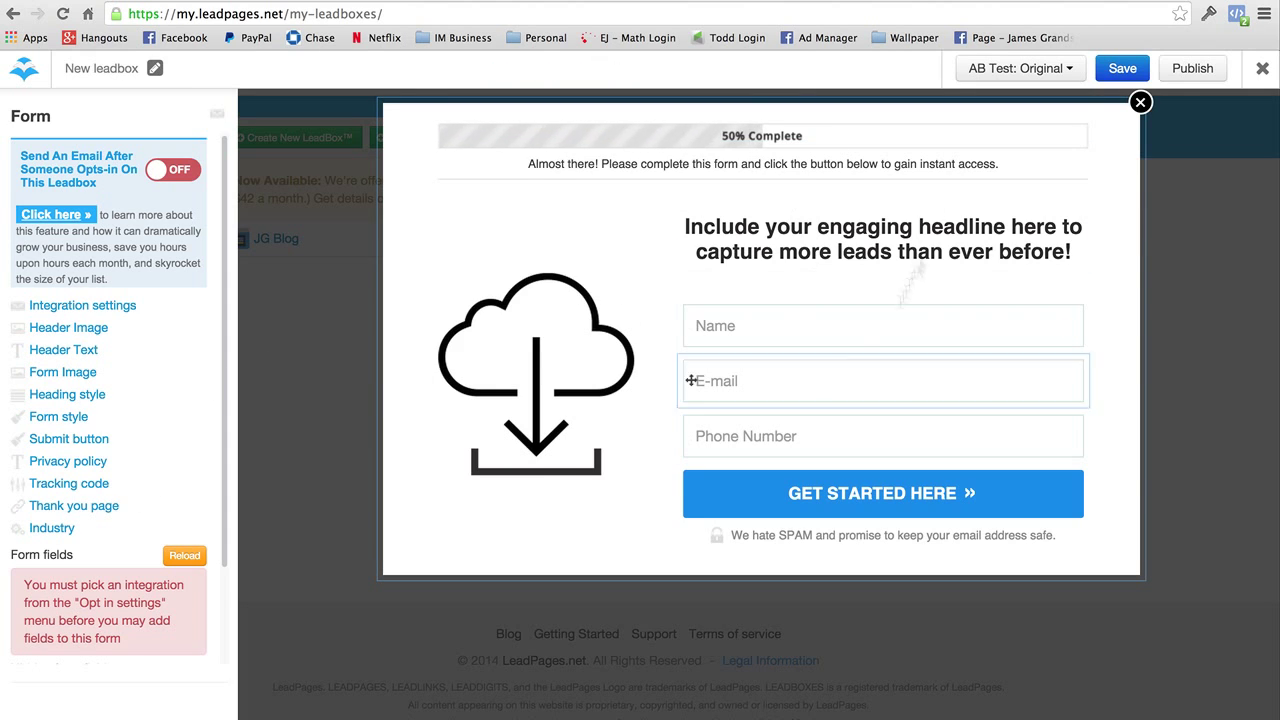
Step: Hide the progress-bar header image and header text, and delete the Phone Number field
click(743, 134)
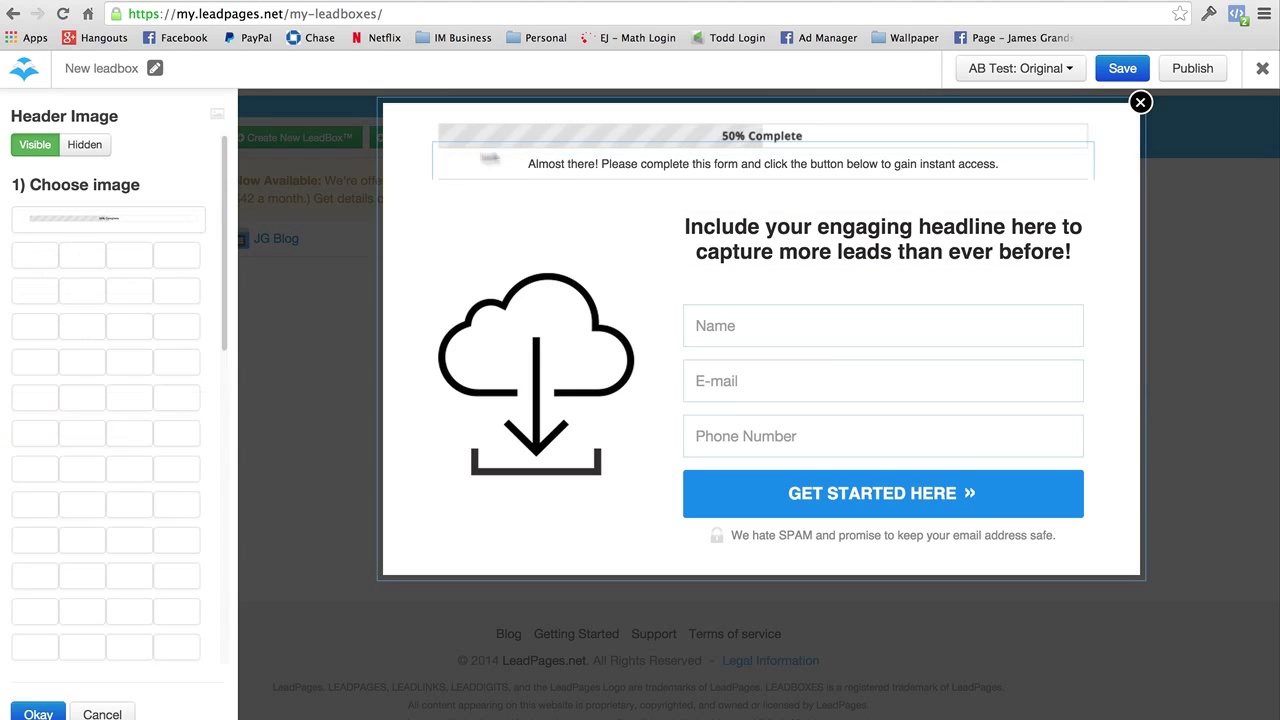
click(85, 146)
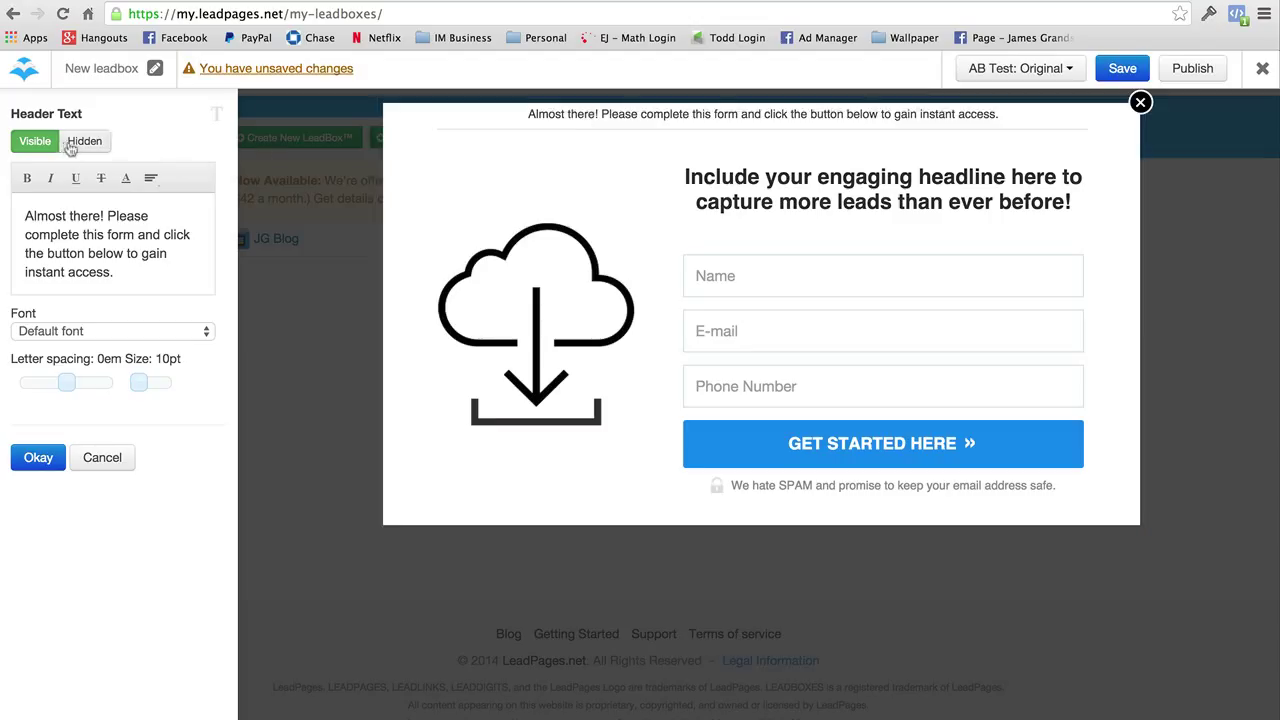
click(85, 144)
click(500, 293)
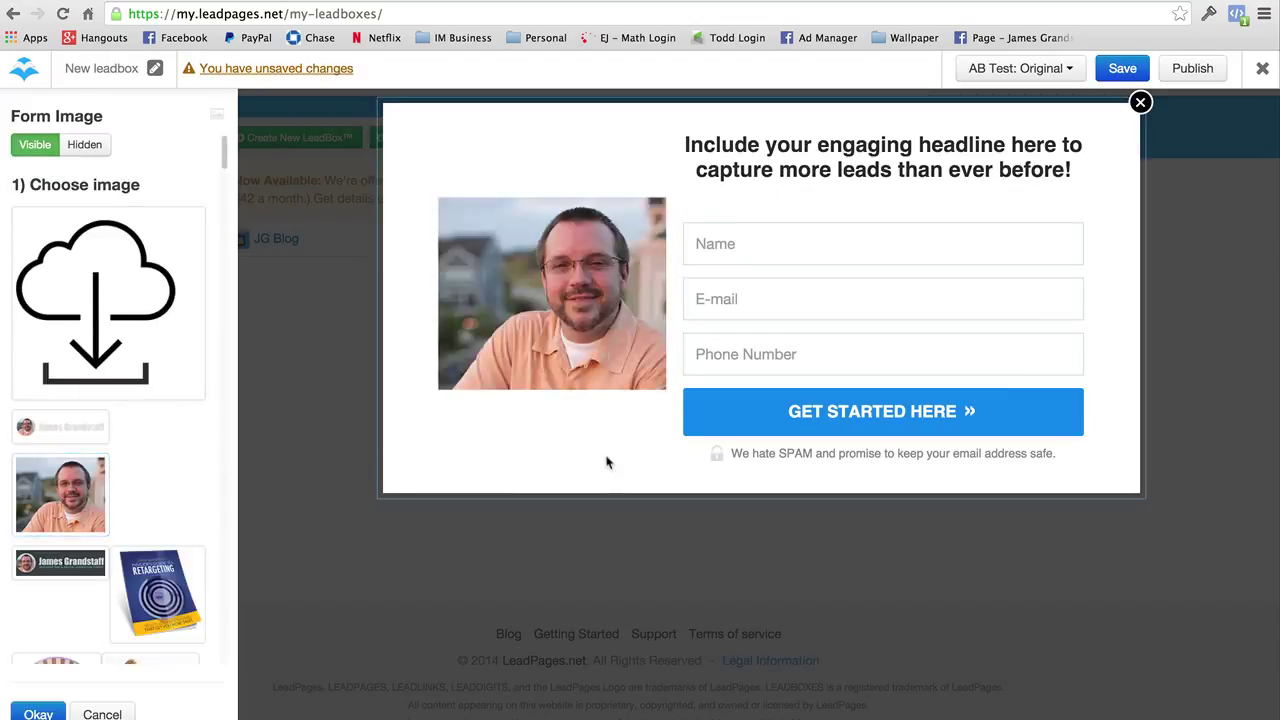
mouse_move(737, 346)
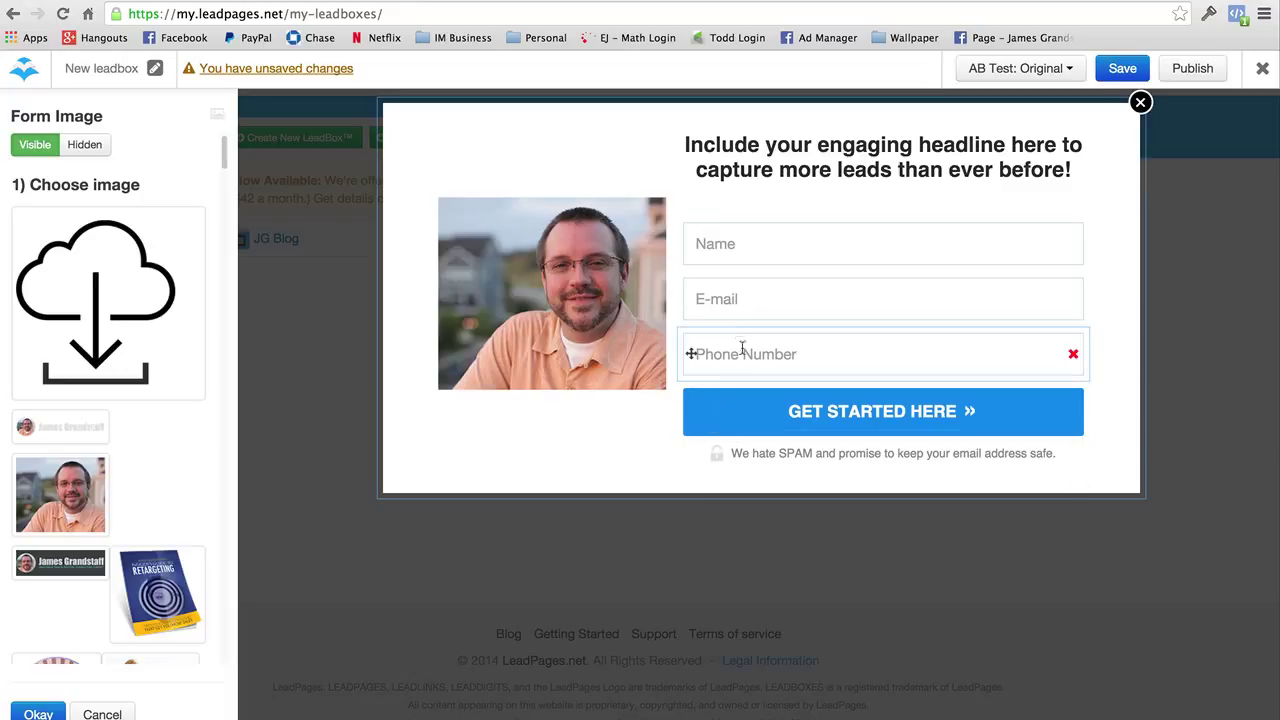
click(1073, 355)
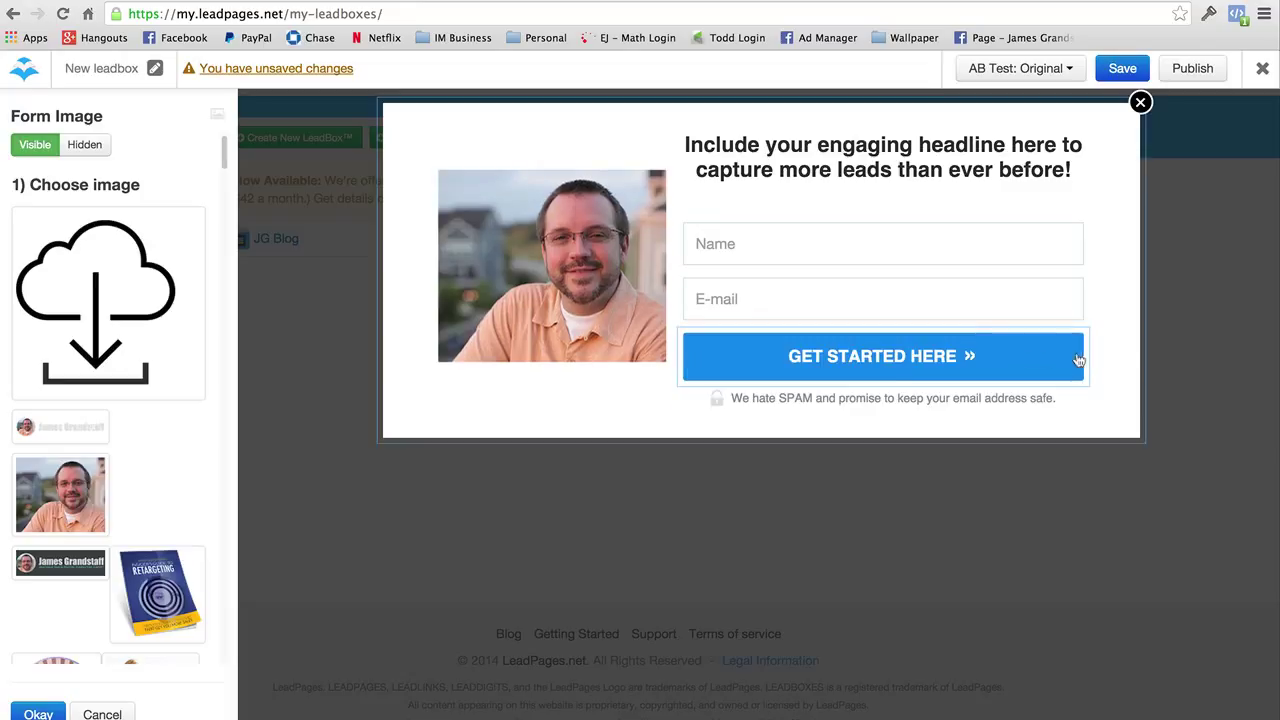
Step: Relabel the submit button 'Click To Get Started' and save the LeadBox
click(826, 362)
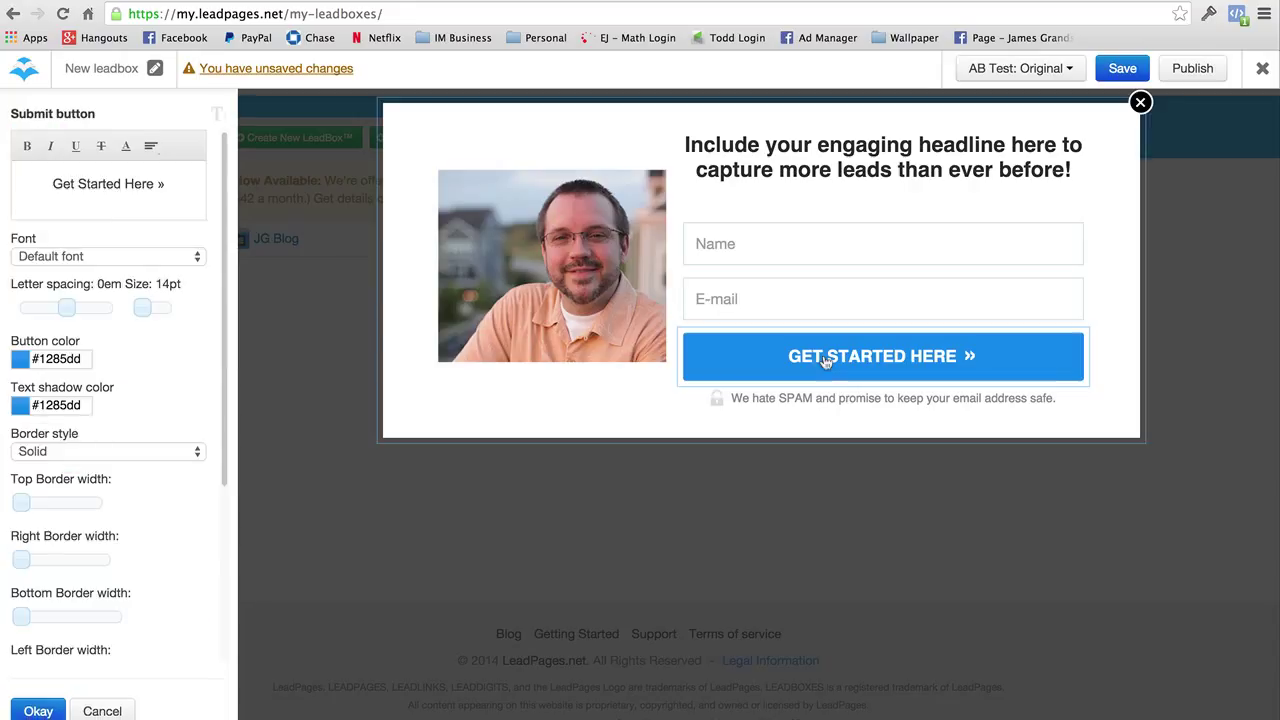
double_click(145, 184)
drag(150, 184, 46, 180)
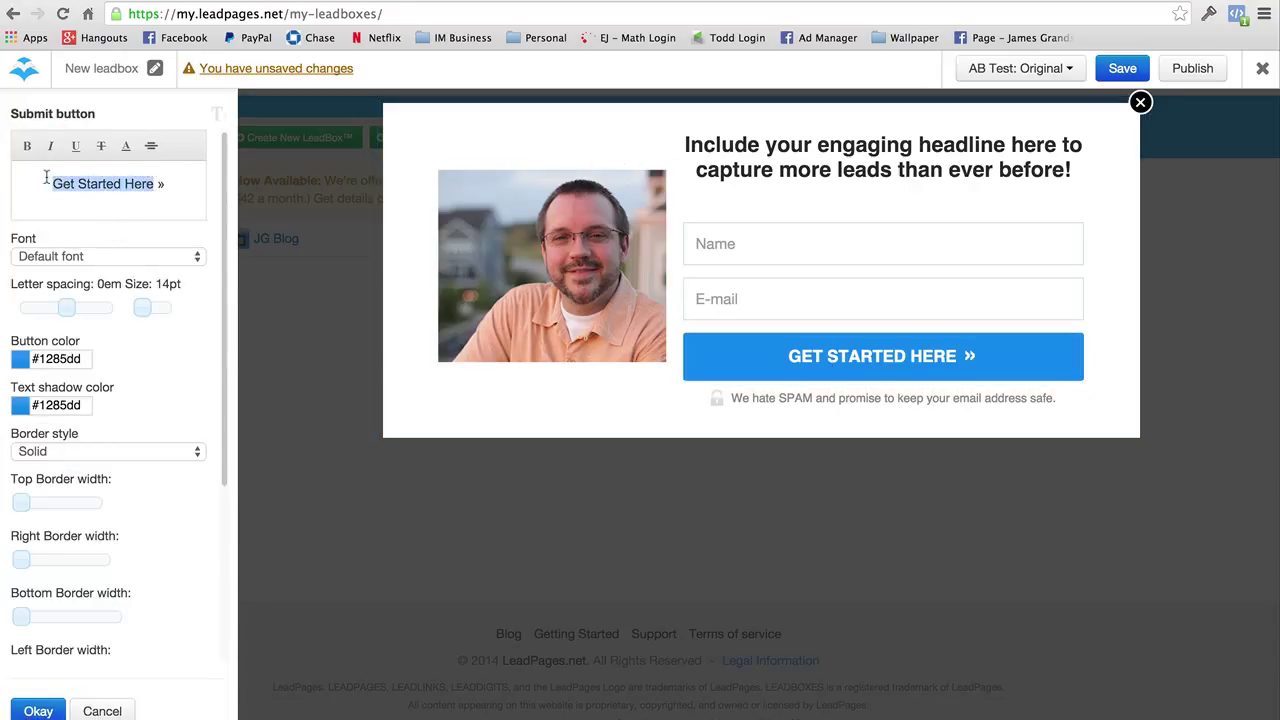
text(Click To Get Started)
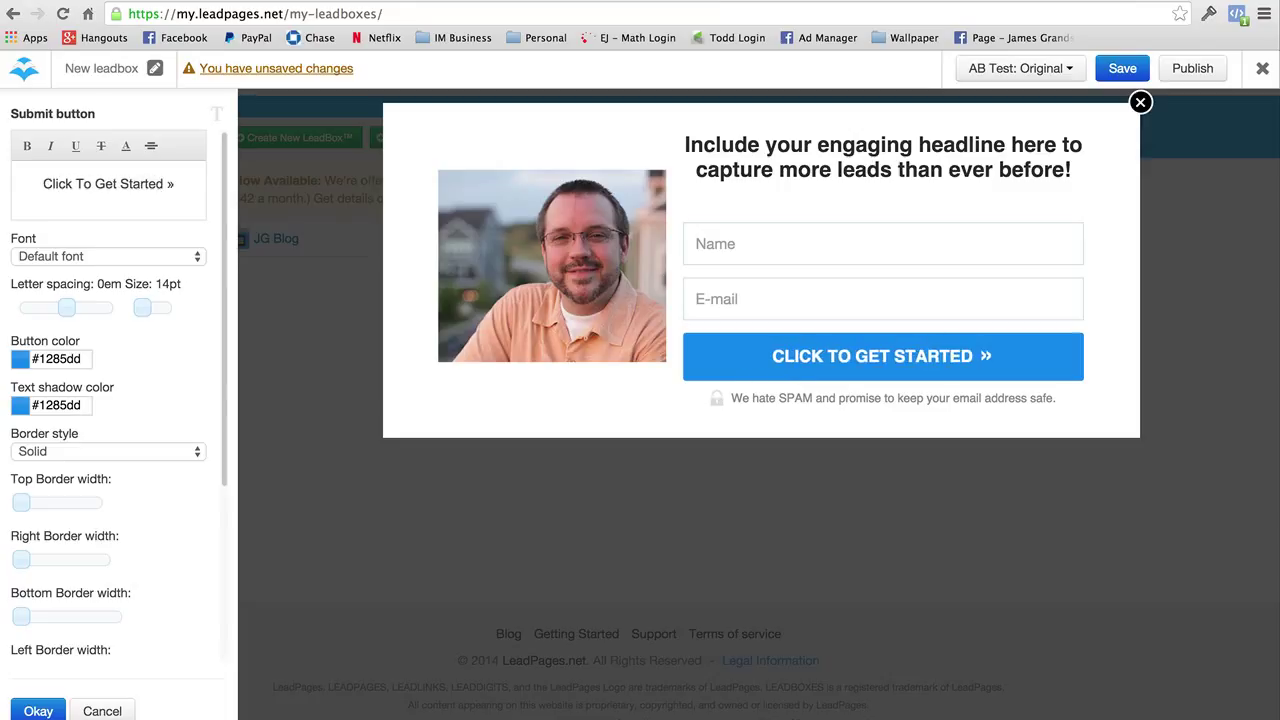
click(1122, 68)
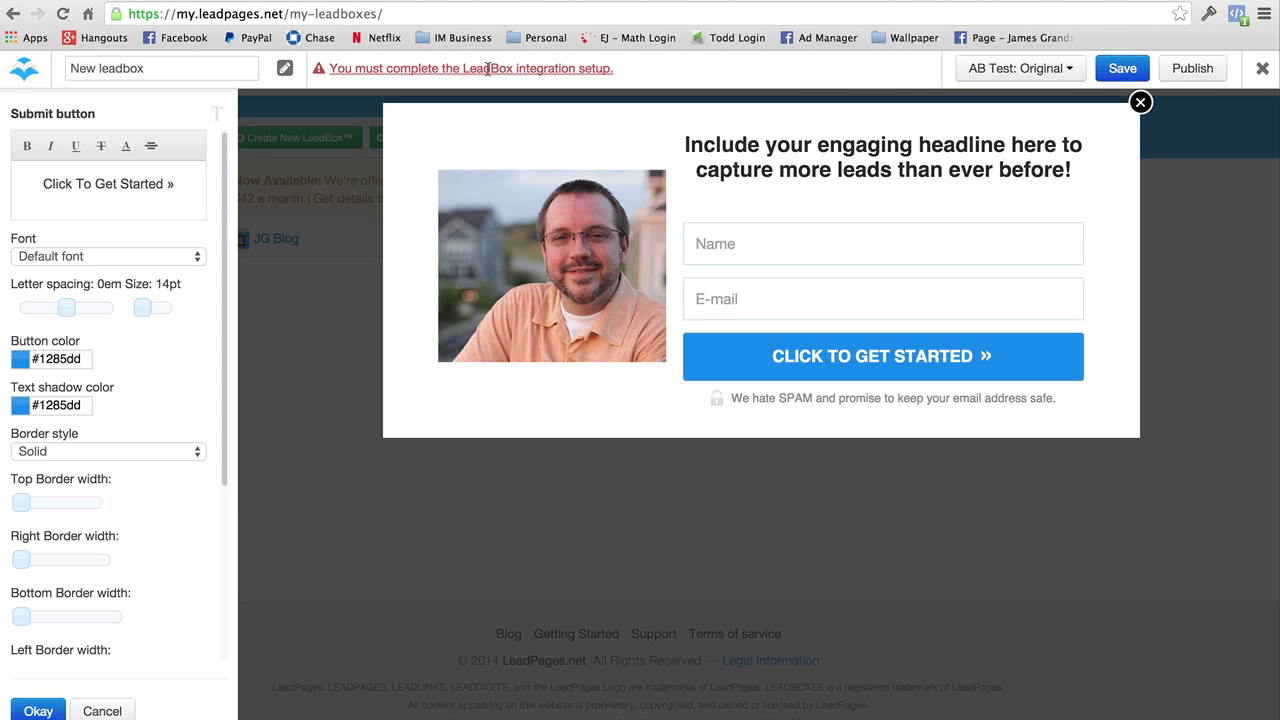
Step: Close the editor without saving and open the JG Blog LeadBox's publish options
click(1262, 70)
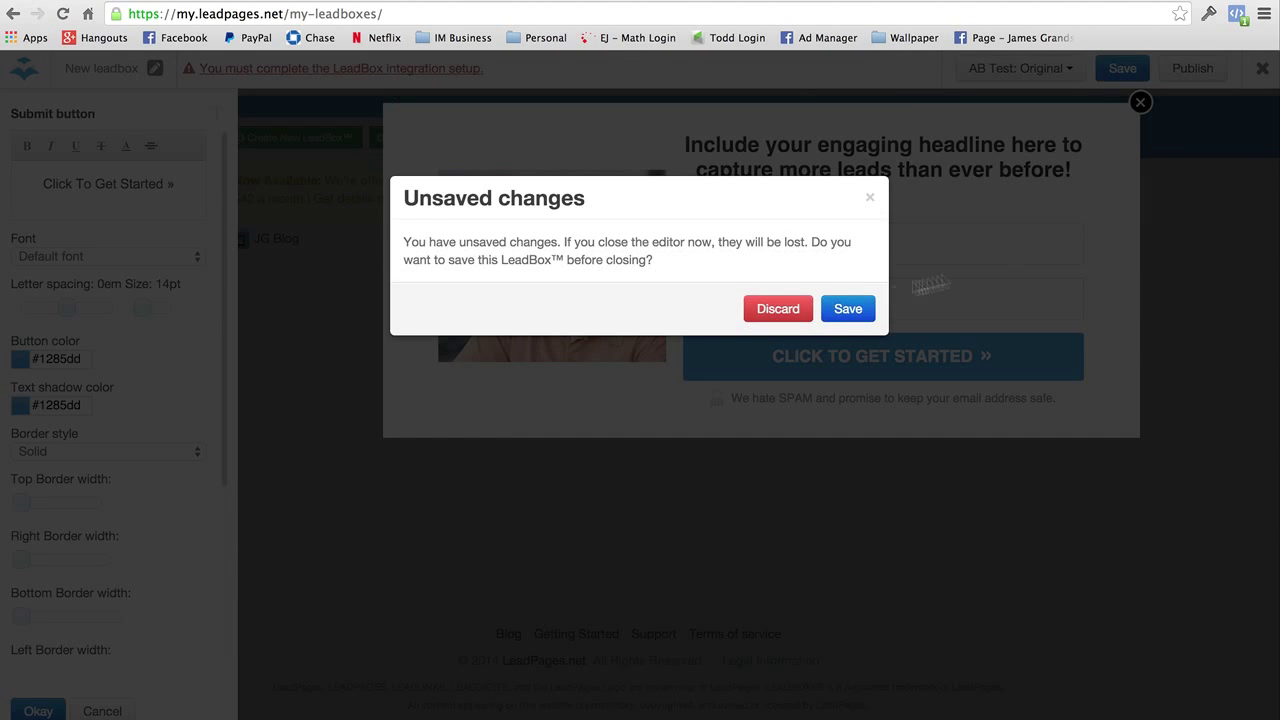
click(776, 309)
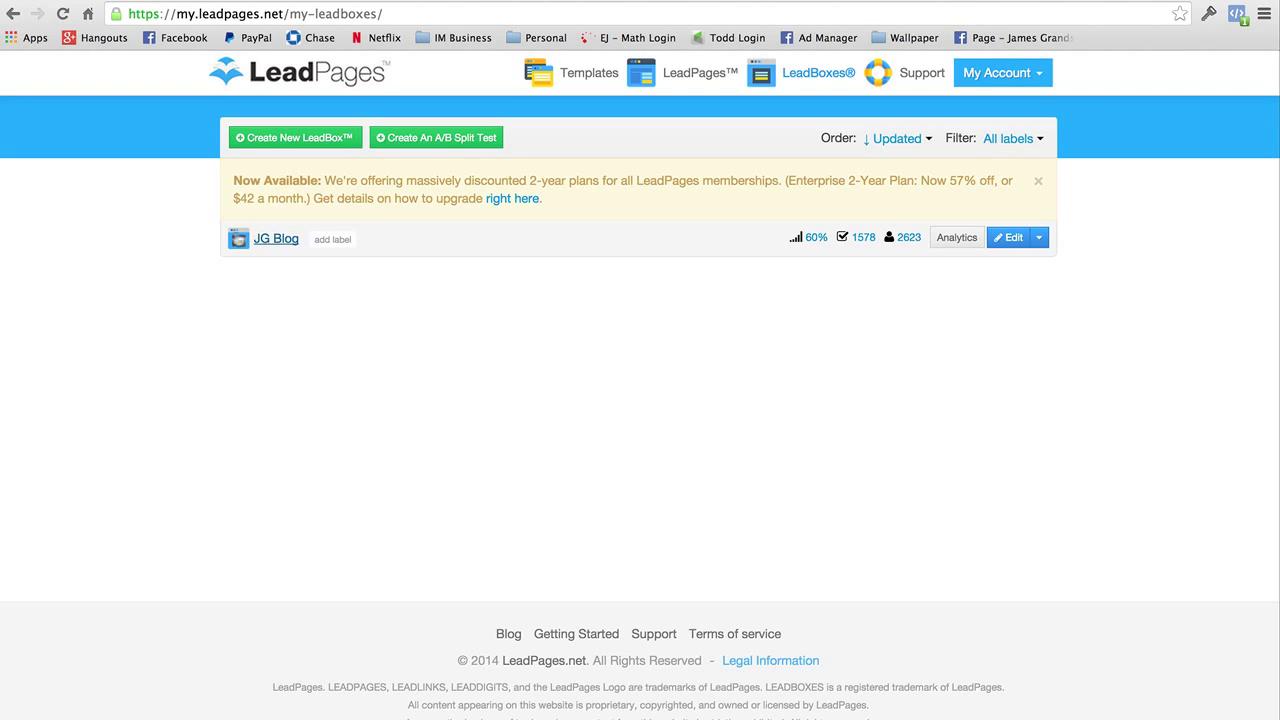
click(270, 245)
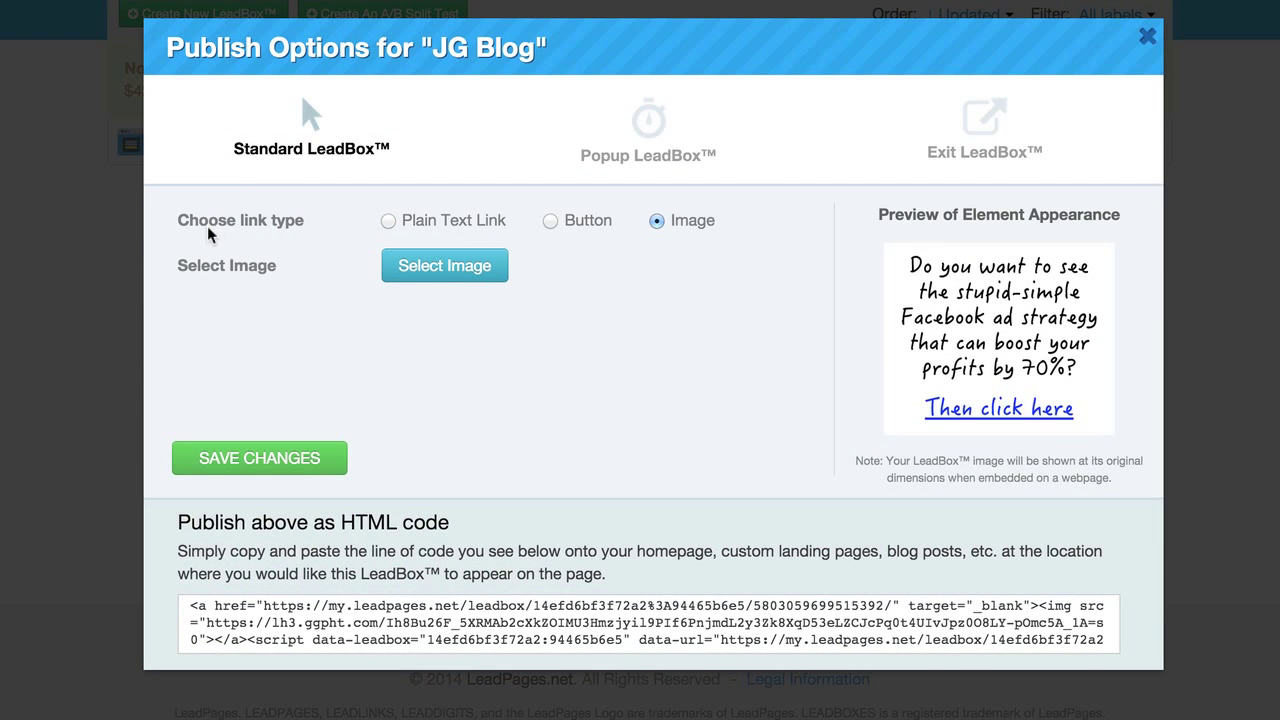
Step: Set the Facebook-ad image as the LeadBox trigger and select its HTML embed code
click(482, 273)
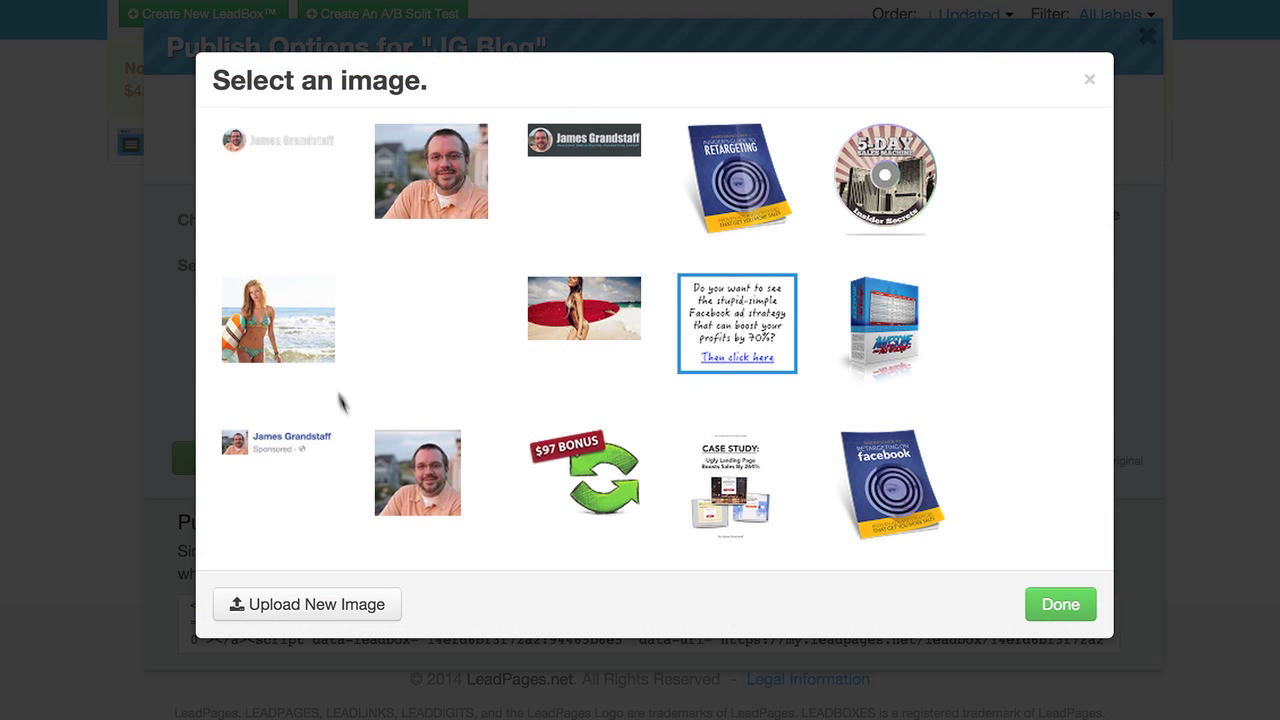
click(1088, 80)
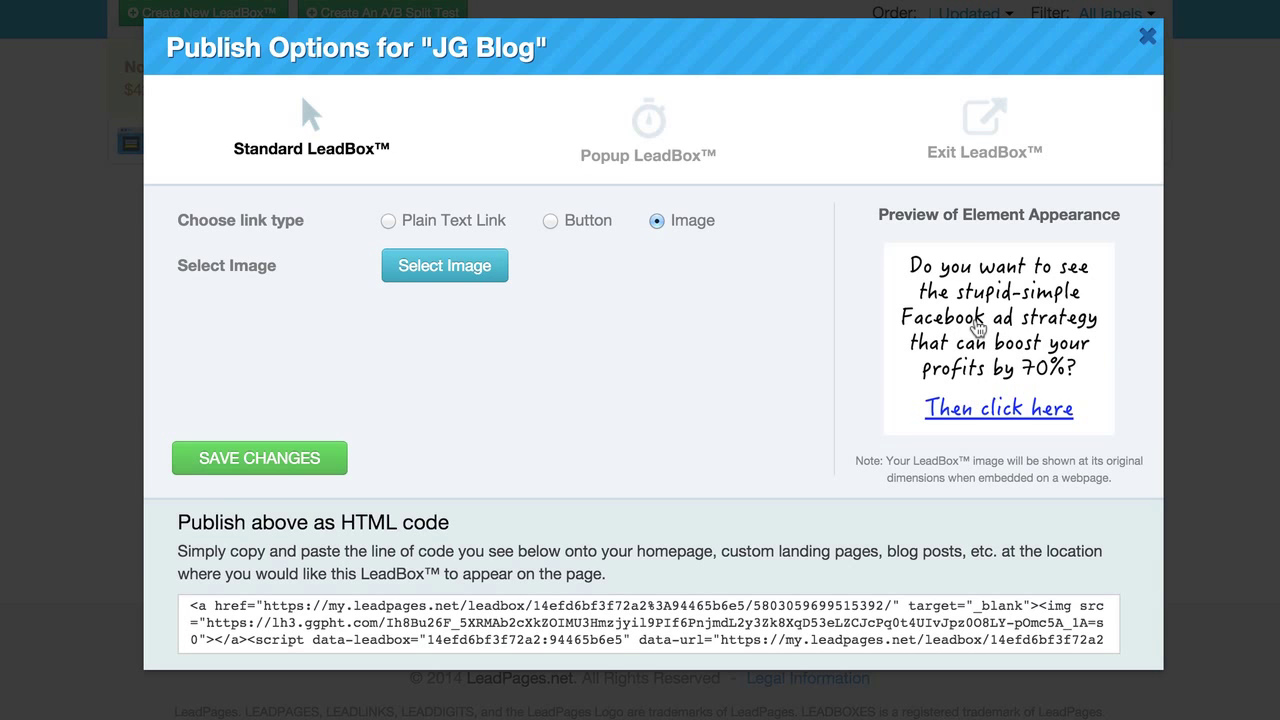
click(546, 615)
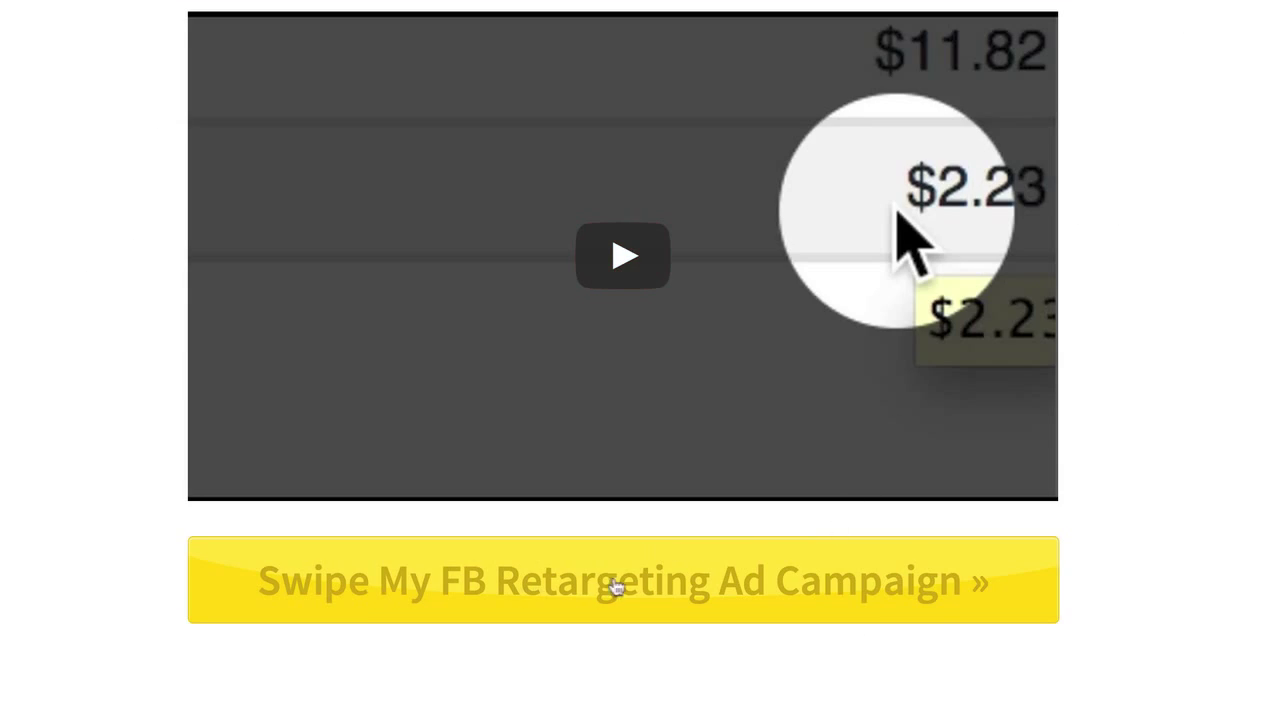
scroll(651, 583, up, 1)
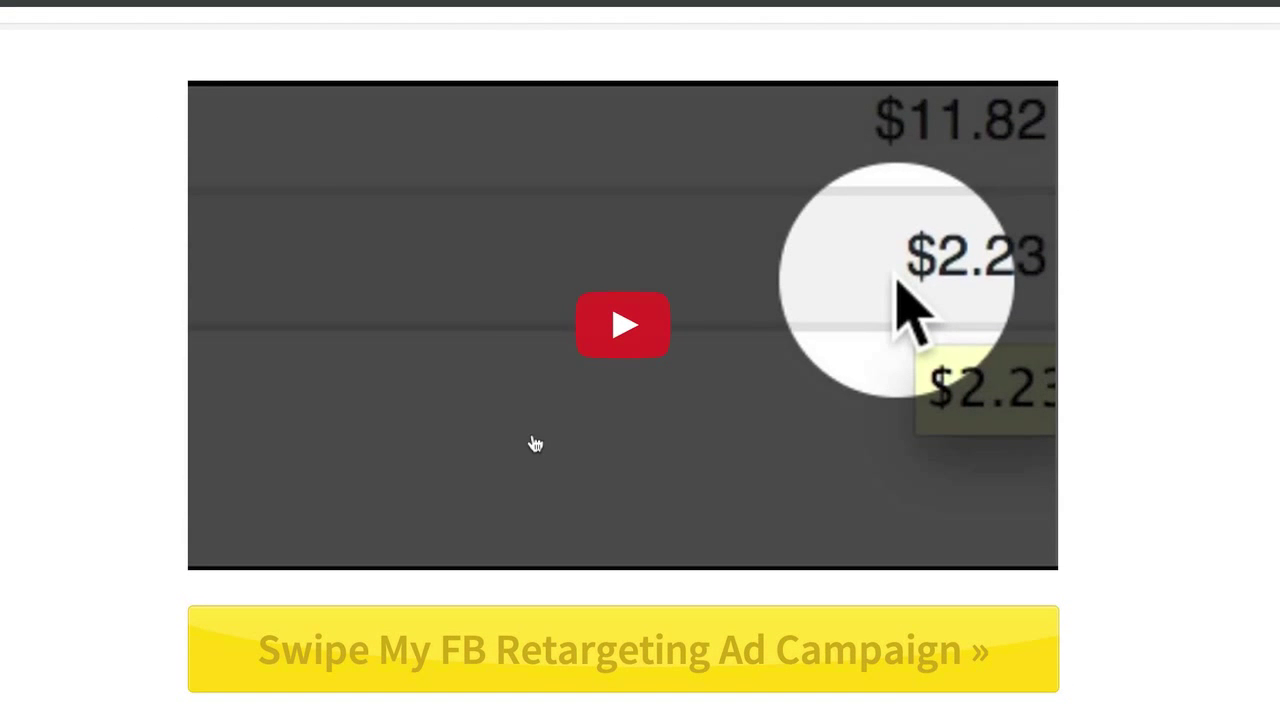
scroll(550, 679, down, 1)
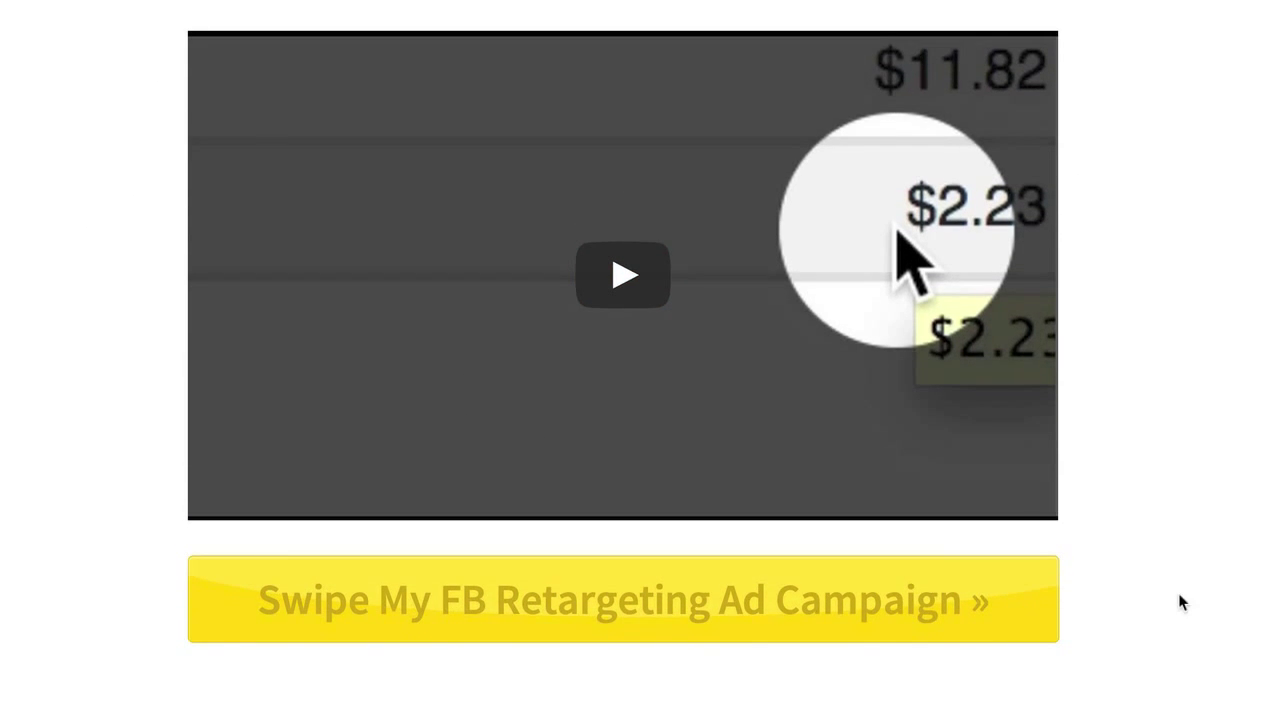
click(690, 607)
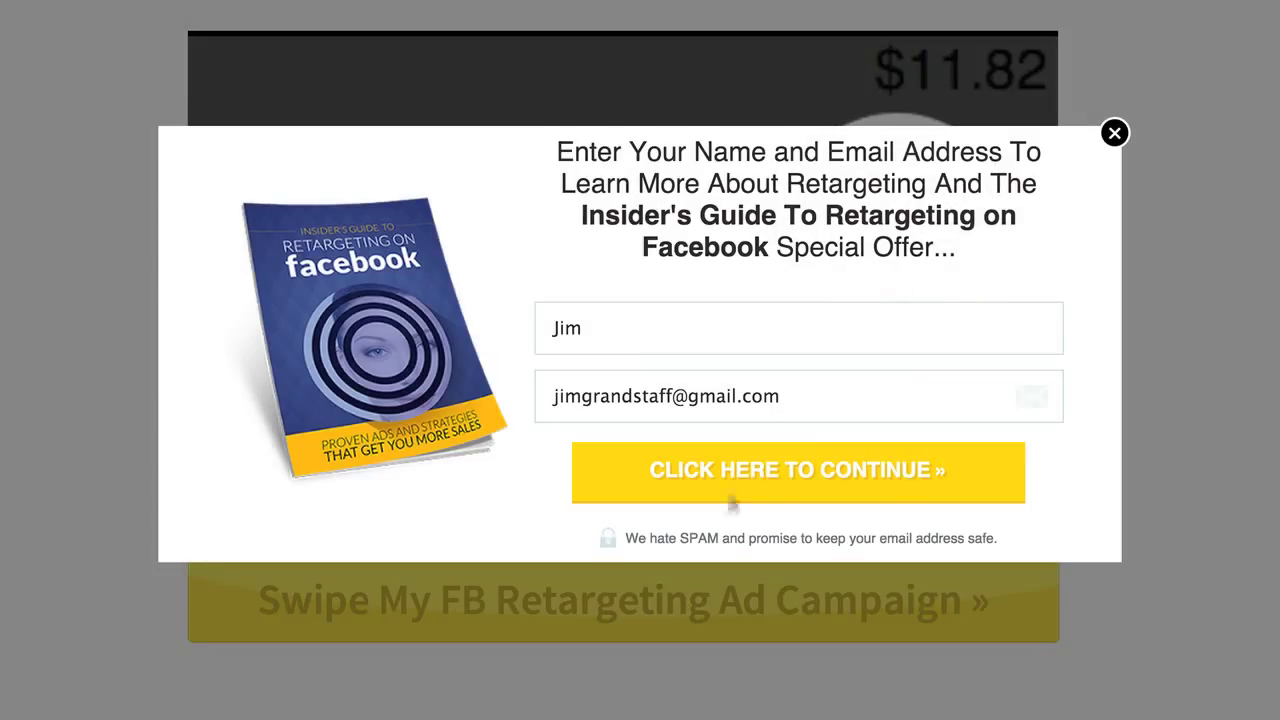
click(1114, 134)
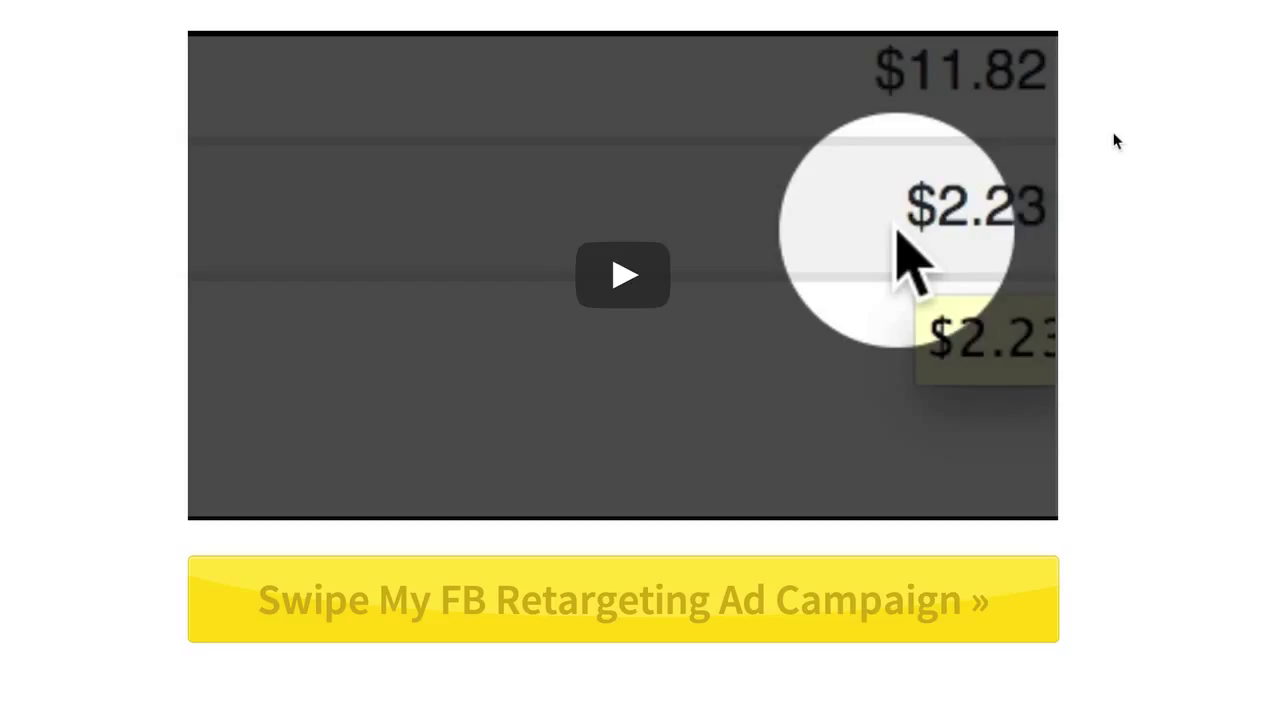
scroll(1237, 243, up, 1)
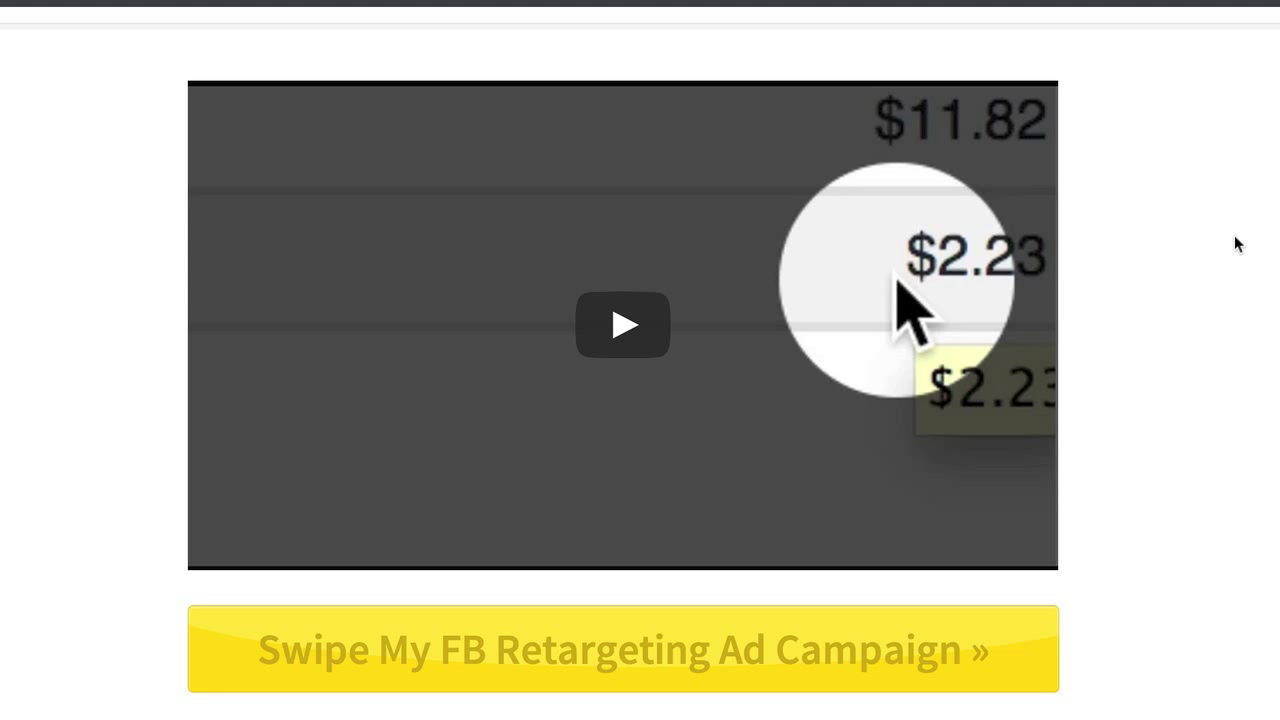
scroll(1237, 243, down, 1)
click(634, 588)
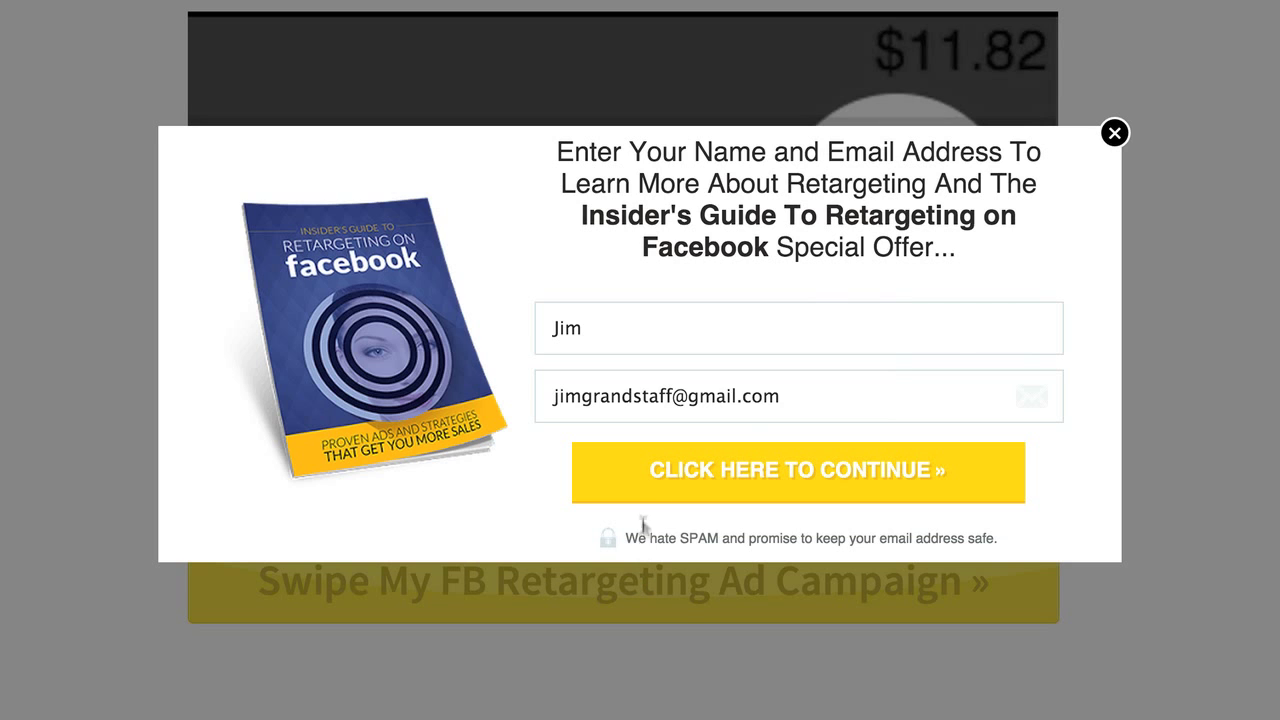
click(1108, 137)
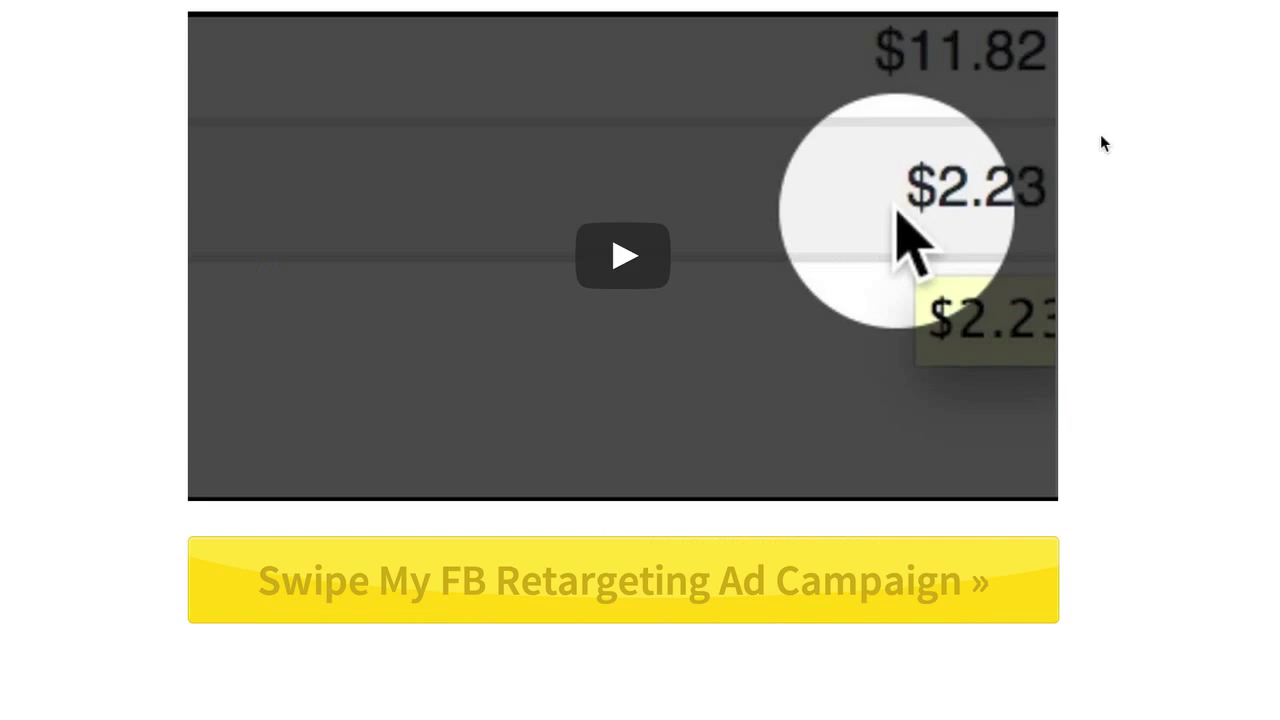